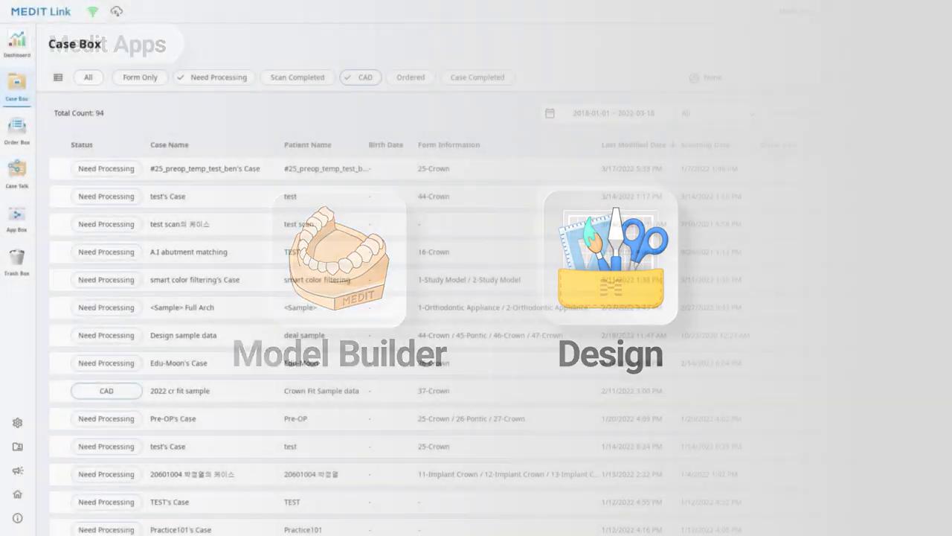
Register a new case with the patient name Bleaching Tray(Education), and switch to the Medit Design app to continue working there
{"action": "left_click", "coordinate": [885, 49]}
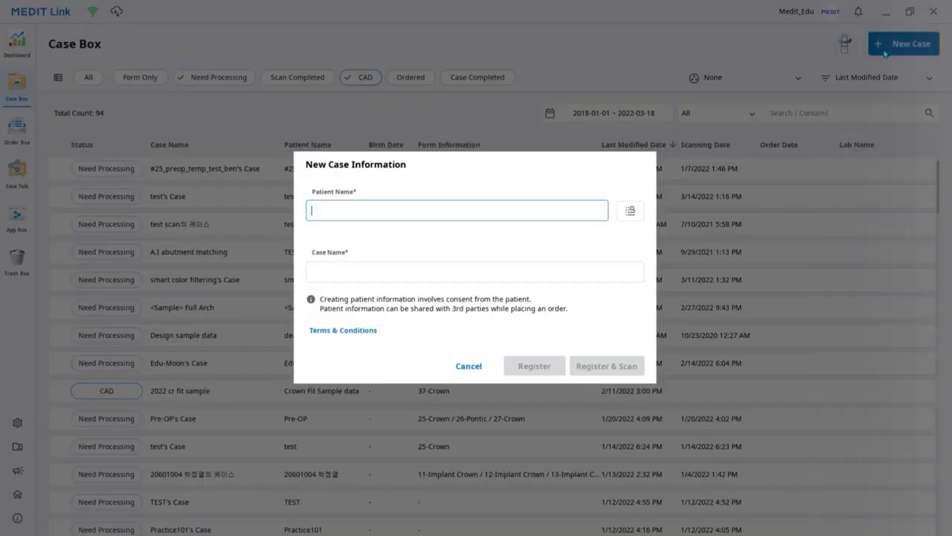
{"action": "type", "text": "Bleaching Tray(Education)"}
{"action": "left_click", "coordinate": [609, 367]}
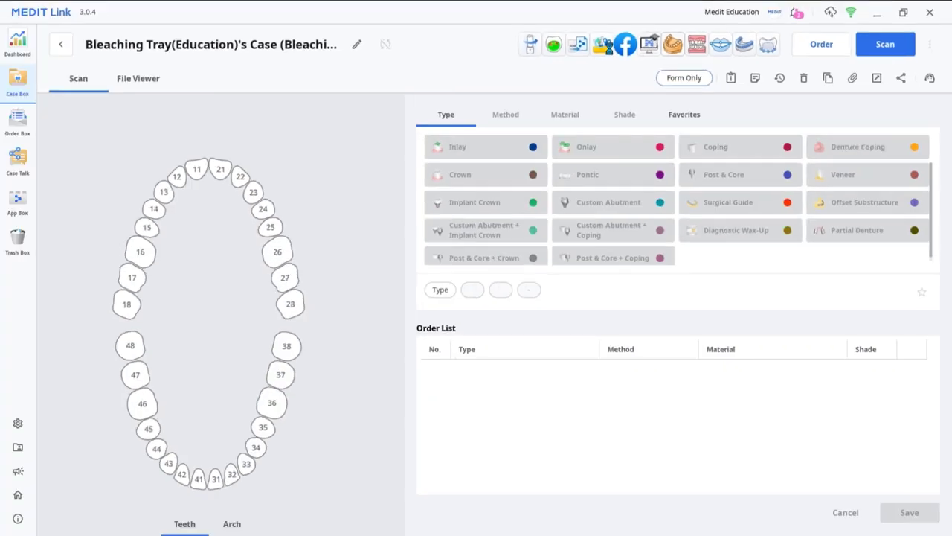
{"action": "left_click", "coordinate": [607, 49]}
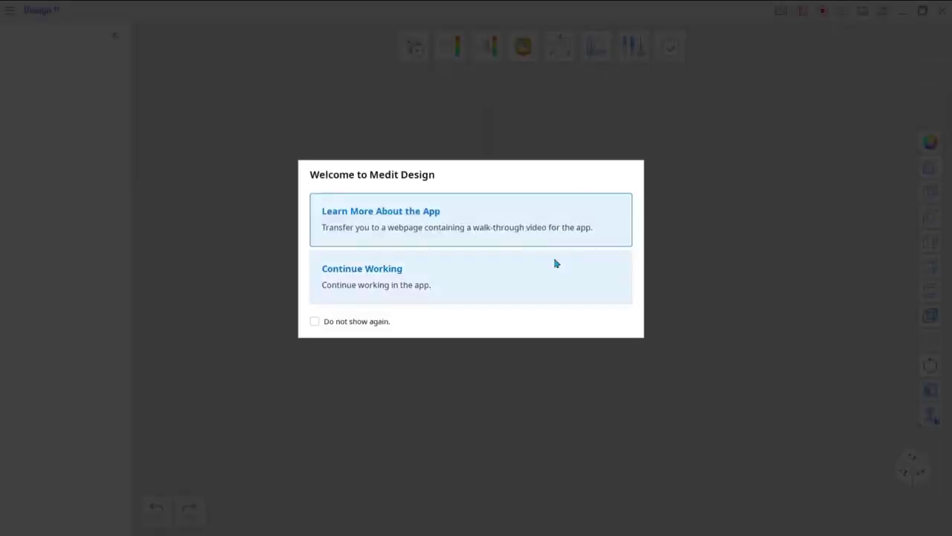
{"action": "left_click", "coordinate": [555, 264]}
{"action": "left_click", "coordinate": [436, 240]}
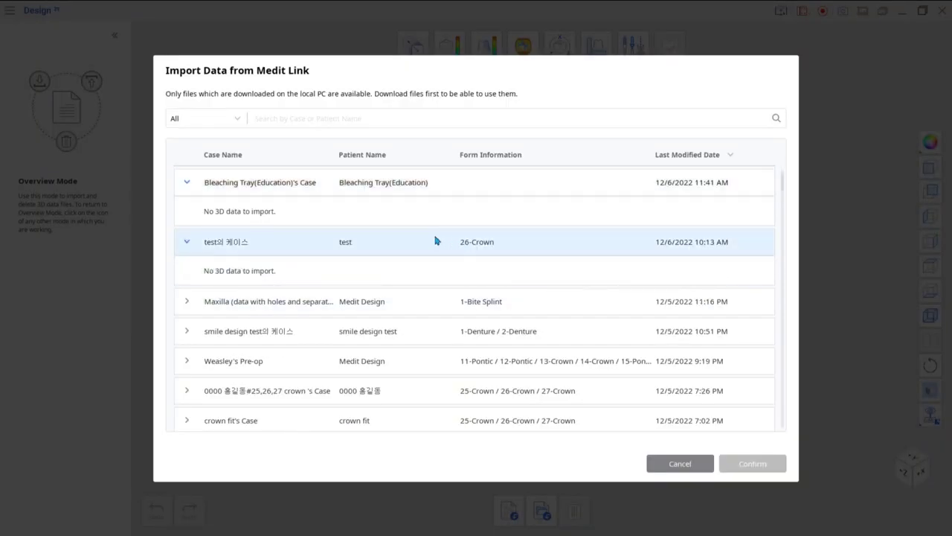
{"action": "left_click", "coordinate": [422, 309]}
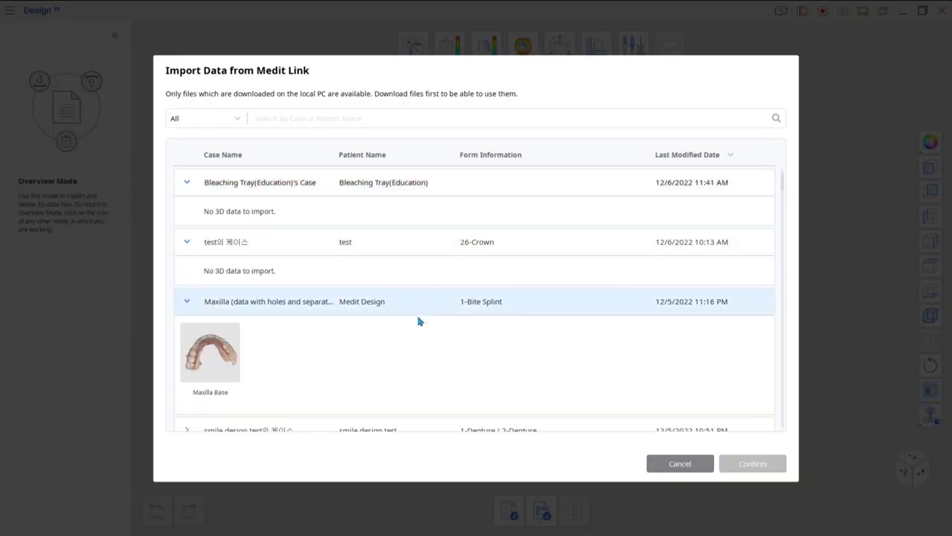
{"action": "scroll", "coordinate": [446, 328], "scroll_direction": "up", "scroll_amount": 10}
{"action": "left_click", "coordinate": [330, 188]}
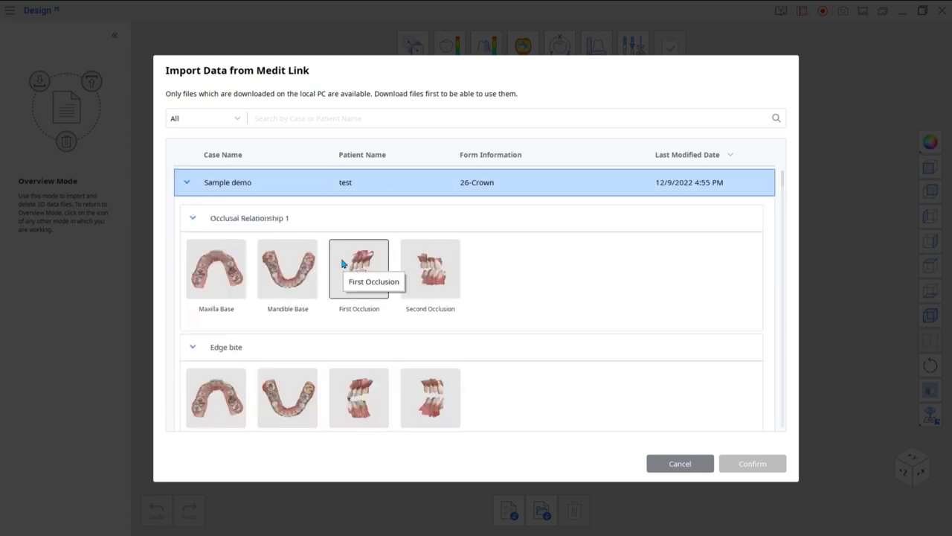
{"action": "left_click", "coordinate": [297, 186]}
{"action": "left_click", "coordinate": [287, 216]}
{"action": "left_click", "coordinate": [253, 183]}
{"action": "left_click", "coordinate": [249, 270]}
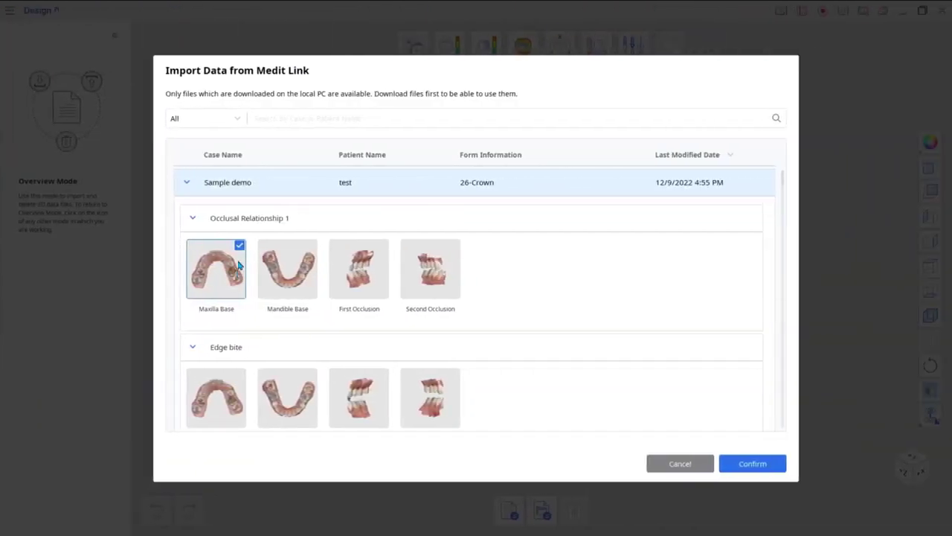
{"action": "left_click", "coordinate": [238, 271]}
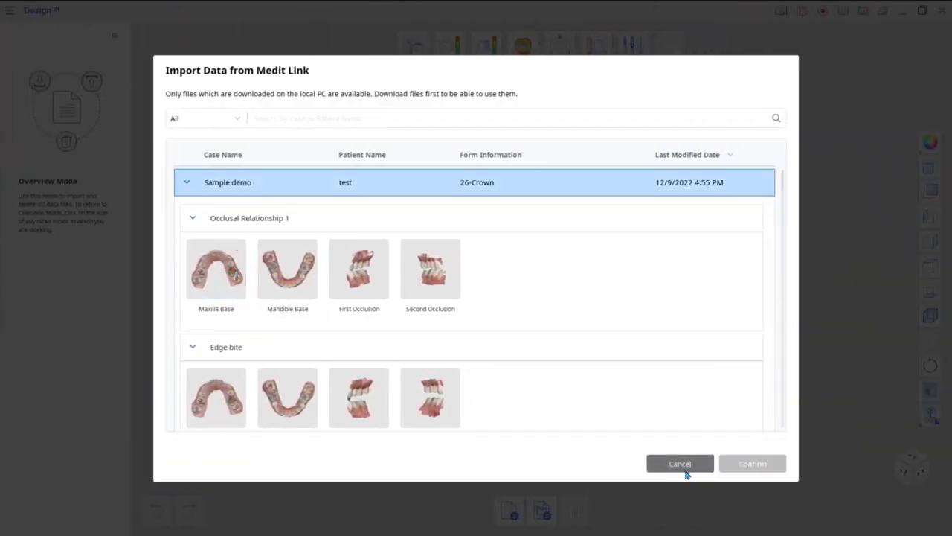
{"action": "left_click", "coordinate": [680, 465]}
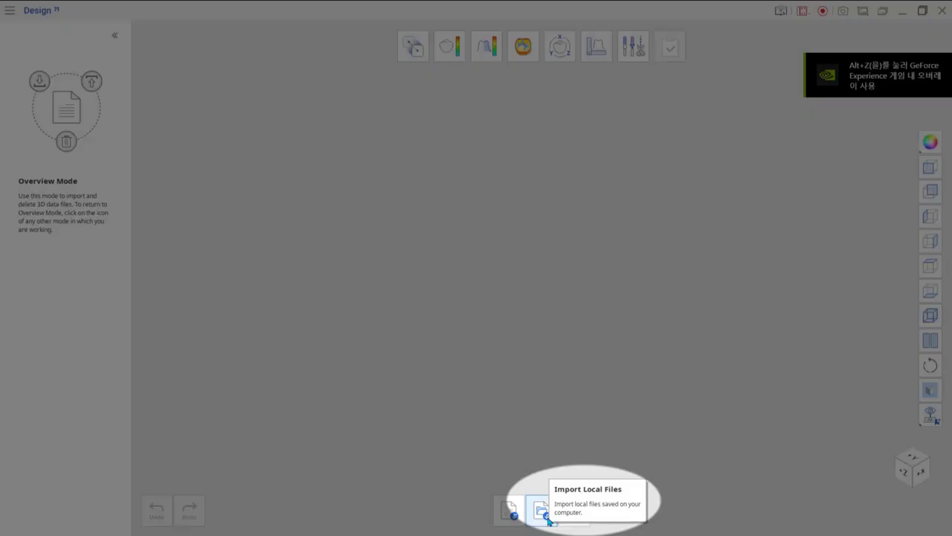
Import the local file 7152022-test-maxillary.meditMesh from the 7152022-test folder on the desktop
{"action": "left_click", "coordinate": [548, 520]}
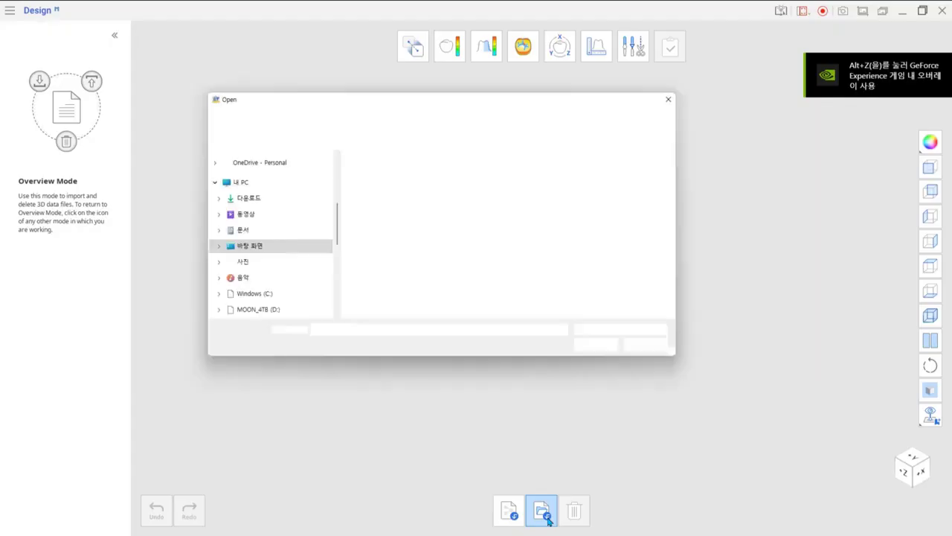
{"action": "left_click", "coordinate": [255, 245]}
{"action": "double_click", "coordinate": [387, 180]}
{"action": "double_click", "coordinate": [387, 177]}
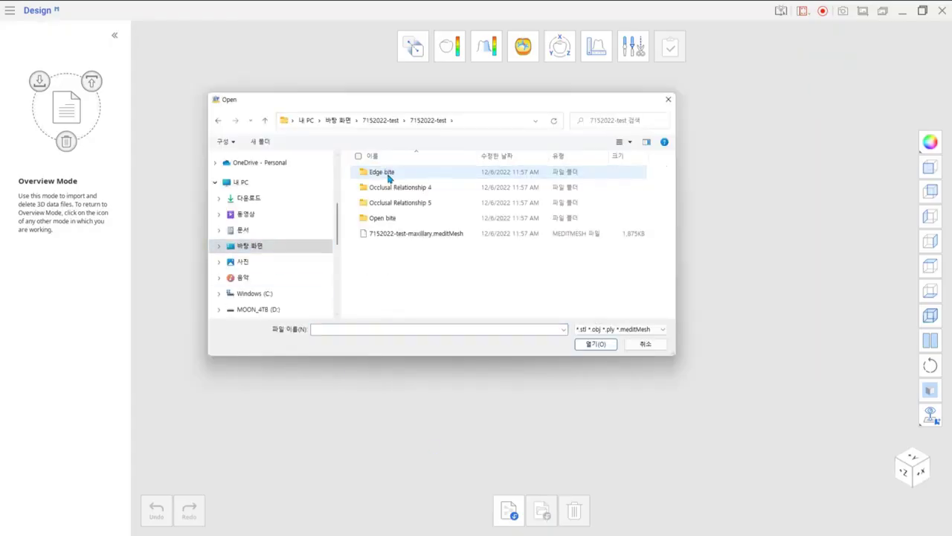
{"action": "left_click", "coordinate": [427, 238]}
{"action": "left_click", "coordinate": [605, 347]}
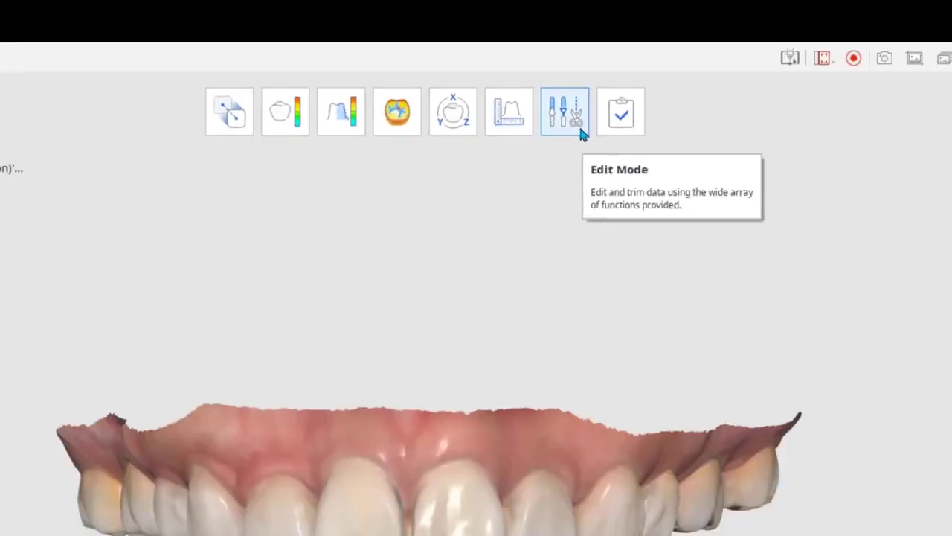
In Edit Mode's Duplicate function, outline the upper right central incisor's front surface with the smallest brush and autofill the selected area
{"action": "left_click", "coordinate": [523, 195]}
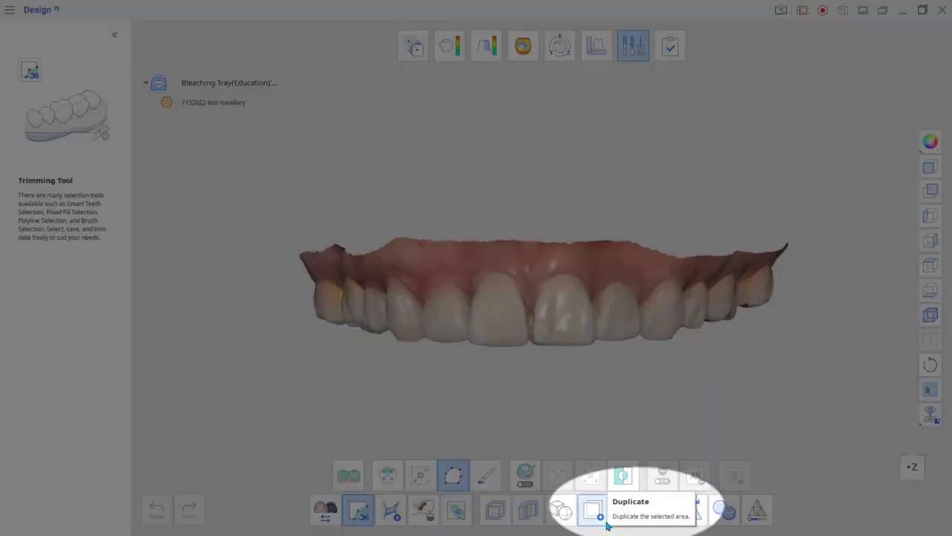
{"action": "left_click", "coordinate": [605, 523]}
{"action": "left_click", "coordinate": [500, 489]}
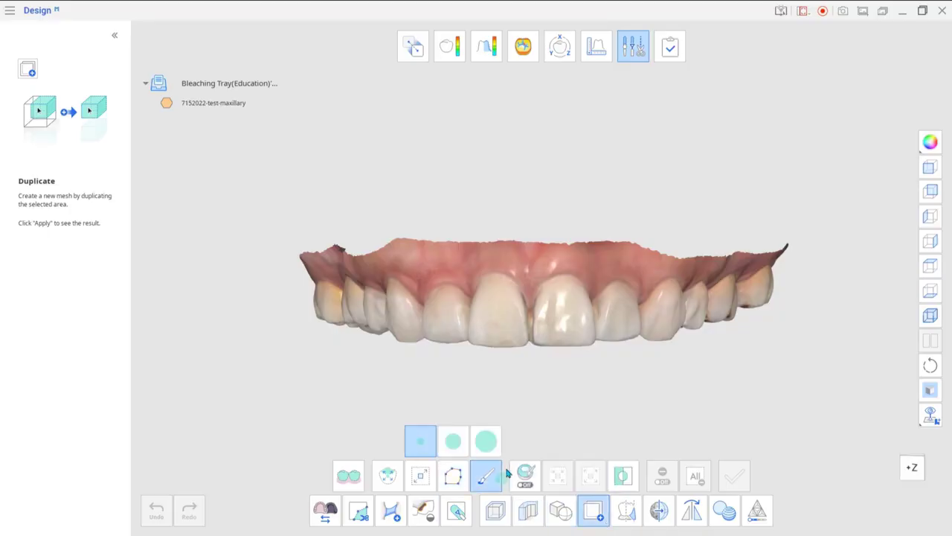
{"action": "left_click_drag", "start_coordinate": [537, 337], "coordinate": [465, 347]}
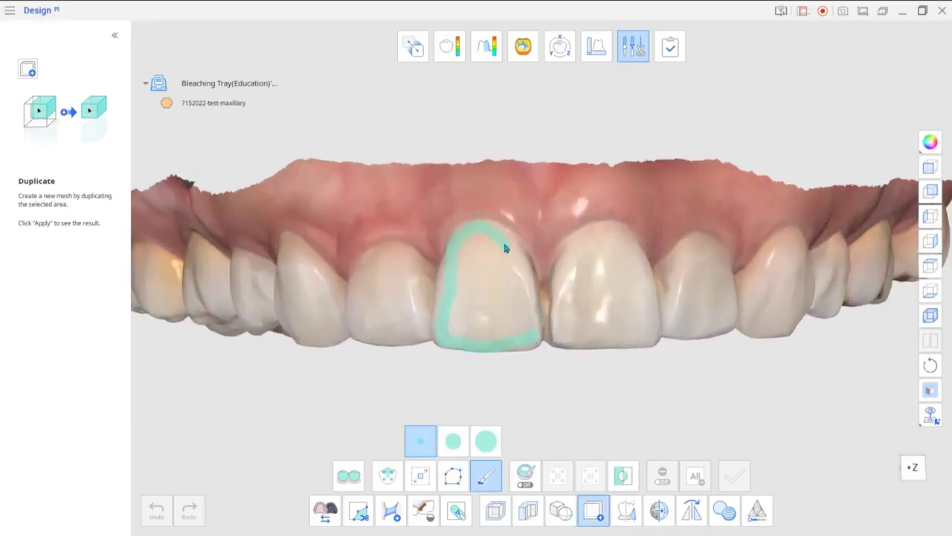
{"action": "left_click_drag", "start_coordinate": [506, 249], "coordinate": [537, 334]}
{"action": "left_click_drag", "start_coordinate": [455, 266], "coordinate": [456, 326]}
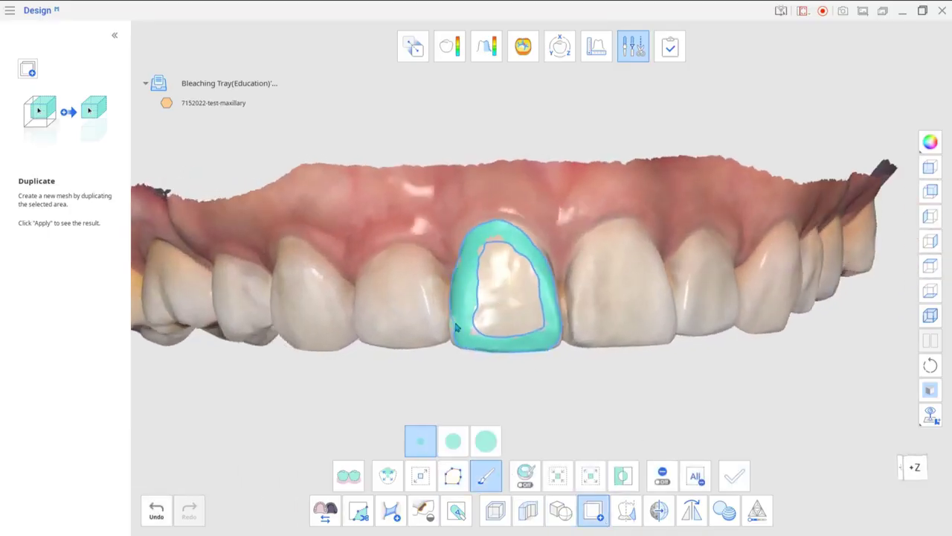
{"action": "right_click_drag", "start_coordinate": [488, 299], "coordinate": [487, 306]}
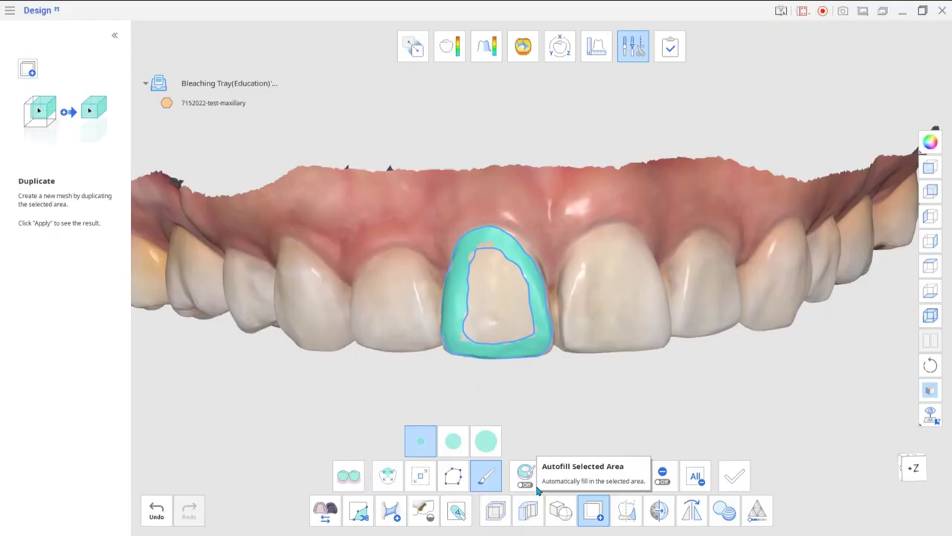
{"action": "left_click", "coordinate": [535, 485]}
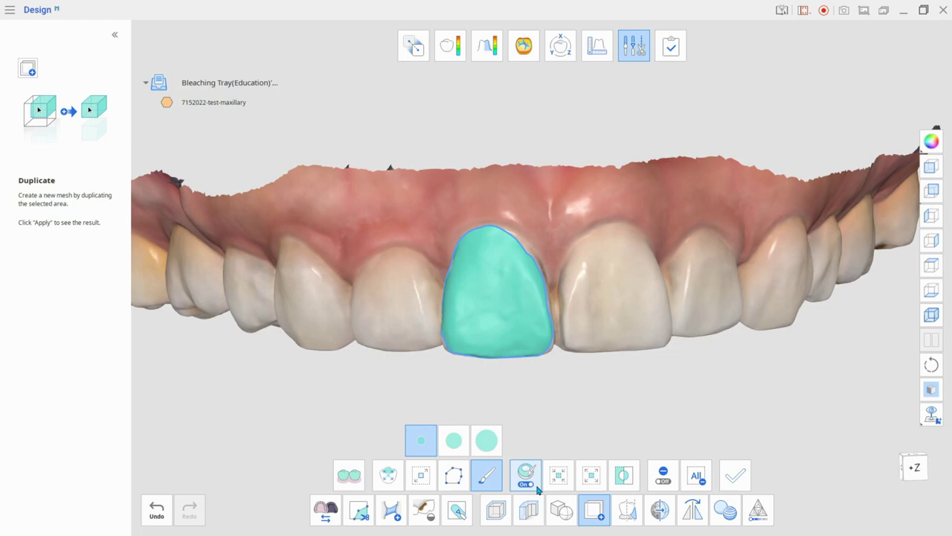
Add the front surfaces of the upper left central incisor, lateral incisor, canine and first premolar to the selection by outlining each tooth
{"action": "right_click_drag", "start_coordinate": [787, 297], "coordinate": [640, 331]}
{"action": "scroll", "coordinate": [632, 343], "scroll_direction": "up", "scroll_amount": 3}
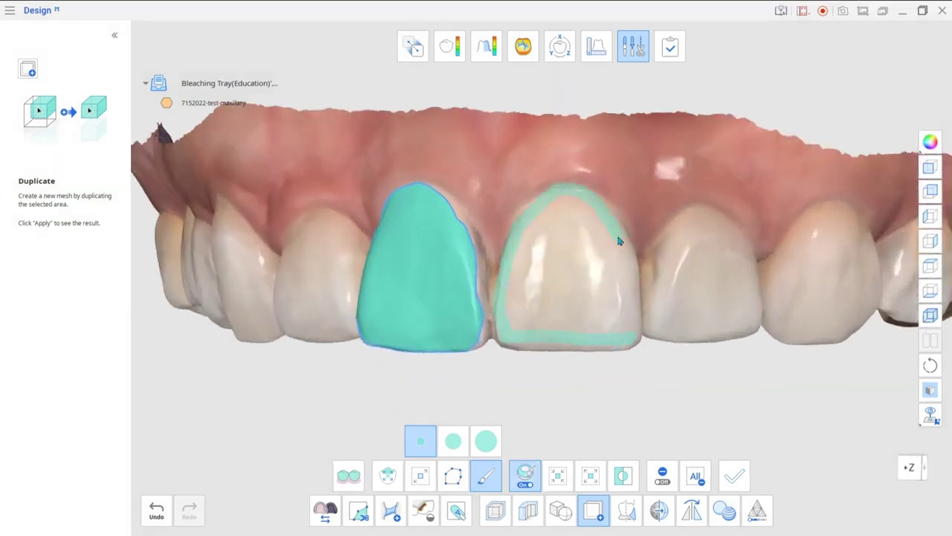
{"action": "left_click_drag", "start_coordinate": [619, 241], "coordinate": [632, 330]}
{"action": "right_click_drag", "start_coordinate": [696, 350], "coordinate": [675, 358]}
{"action": "right_click_drag", "start_coordinate": [778, 337], "coordinate": [735, 350]}
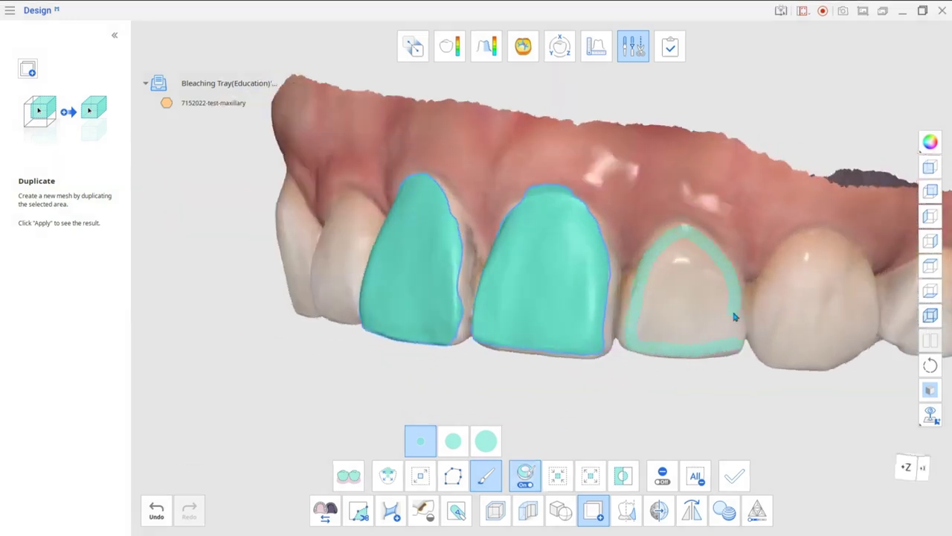
{"action": "left_click_drag", "start_coordinate": [733, 316], "coordinate": [738, 344]}
{"action": "right_click_drag", "start_coordinate": [778, 338], "coordinate": [730, 350]}
{"action": "left_click_drag", "start_coordinate": [666, 252], "coordinate": [644, 356]}
{"action": "left_click_drag", "start_coordinate": [729, 266], "coordinate": [670, 250]}
{"action": "right_click_drag", "start_coordinate": [774, 312], "coordinate": [692, 316]}
{"action": "mouse_move", "coordinate": [558, 220]}
{"action": "left_mouse_down"}
{"action": "mouse_move", "coordinate": [634, 265]}
{"action": "mouse_move", "coordinate": [571, 218]}
{"action": "left_mouse_up"}
Add the front surfaces of the upper right lateral incisor, canine and first premolar to the selection
{"action": "scroll", "coordinate": [566, 305], "scroll_direction": "down", "scroll_amount": 3}
{"action": "right_click_drag", "start_coordinate": [520, 305], "coordinate": [766, 313]}
{"action": "mouse_move", "coordinate": [568, 320]}
{"action": "left_mouse_down"}
{"action": "mouse_move", "coordinate": [474, 294]}
{"action": "mouse_move", "coordinate": [568, 320]}
{"action": "left_mouse_up"}
{"action": "mouse_move", "coordinate": [568, 320]}
{"action": "right_mouse_down"}
{"action": "mouse_move", "coordinate": [544, 258]}
{"action": "mouse_move", "coordinate": [617, 254]}
{"action": "right_mouse_up"}
{"action": "mouse_move", "coordinate": [519, 247]}
{"action": "left_mouse_down"}
{"action": "mouse_move", "coordinate": [427, 234]}
{"action": "mouse_move", "coordinate": [508, 246]}
{"action": "left_mouse_up"}
{"action": "right_click_drag", "start_coordinate": [508, 246], "coordinate": [603, 282]}
{"action": "left_click_drag", "start_coordinate": [488, 236], "coordinate": [493, 240]}
{"action": "left_click_drag", "start_coordinate": [526, 269], "coordinate": [494, 239]}
Clean up the selection borders between the marked teeth, correcting excess and missing areas with the brush
{"action": "scroll", "coordinate": [561, 392], "scroll_direction": "up", "scroll_amount": 4}
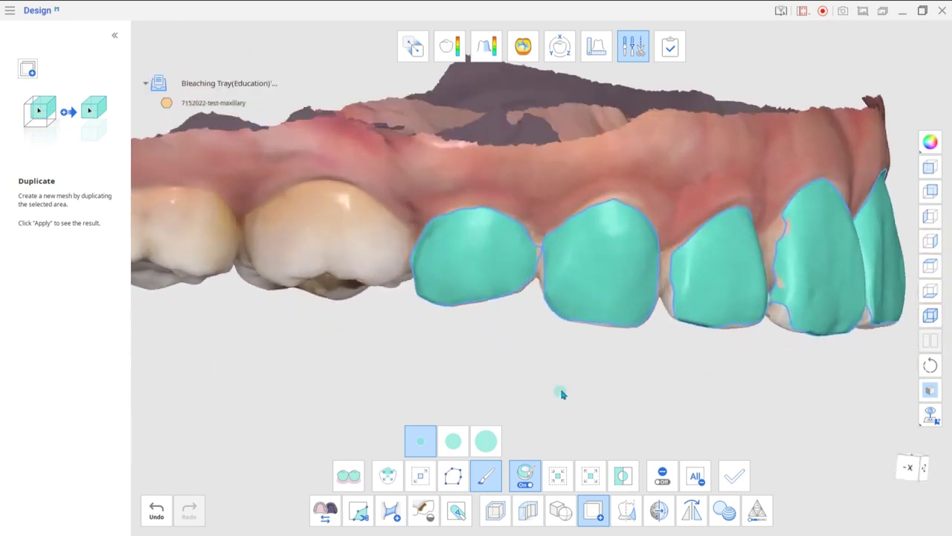
{"action": "mouse_move", "coordinate": [376, 253]}
{"action": "left_mouse_down", "text": "shift"}
{"action": "mouse_move", "coordinate": [398, 315]}
{"action": "mouse_move", "coordinate": [428, 316]}
{"action": "left_mouse_up", "text": "shift"}
{"action": "mouse_move", "coordinate": [481, 299]}
{"action": "right_mouse_down"}
{"action": "mouse_move", "coordinate": [531, 329]}
{"action": "mouse_move", "coordinate": [533, 315]}
{"action": "right_mouse_up"}
{"action": "mouse_move", "coordinate": [528, 271]}
{"action": "left_mouse_down"}
{"action": "mouse_move", "coordinate": [536, 209]}
{"action": "mouse_move", "coordinate": [554, 178]}
{"action": "left_mouse_up"}
{"action": "right_click_drag", "start_coordinate": [633, 335], "coordinate": [602, 335]}
{"action": "left_click_drag", "start_coordinate": [674, 276], "coordinate": [675, 228]}
{"action": "mouse_move", "coordinate": [692, 331]}
{"action": "right_mouse_down"}
{"action": "mouse_move", "coordinate": [610, 334]}
{"action": "mouse_move", "coordinate": [621, 324]}
{"action": "right_mouse_up"}
{"action": "left_click_drag", "start_coordinate": [631, 298], "coordinate": [657, 127]}
{"action": "scroll", "coordinate": [621, 315], "scroll_direction": "down", "scroll_amount": 3}
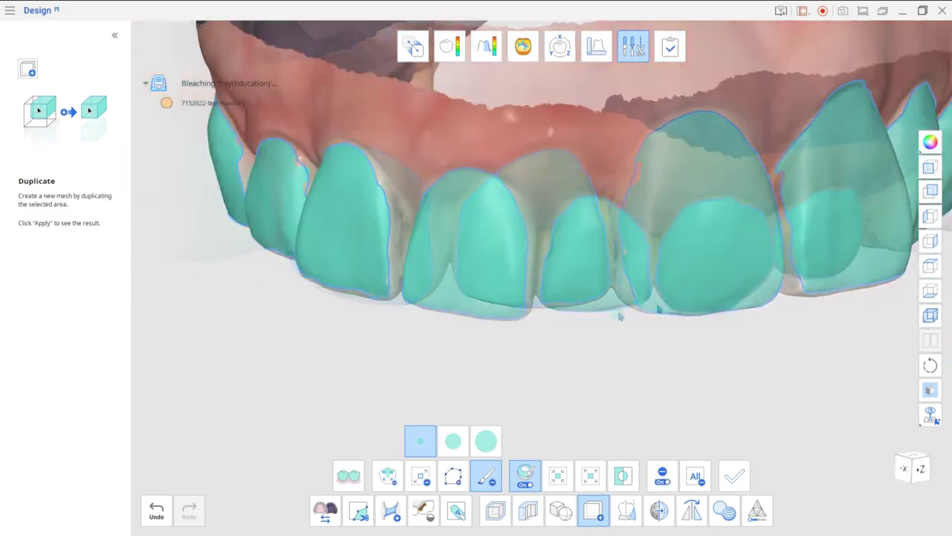
{"action": "mouse_move", "coordinate": [621, 315]}
{"action": "right_mouse_down"}
{"action": "mouse_move", "coordinate": [575, 305]}
{"action": "mouse_move", "coordinate": [628, 317]}
{"action": "mouse_move", "coordinate": [670, 294]}
{"action": "right_mouse_up"}
{"action": "left_click_drag", "start_coordinate": [449, 255], "coordinate": [457, 284]}
{"action": "scroll", "coordinate": [628, 340], "scroll_direction": "down", "scroll_amount": 3}
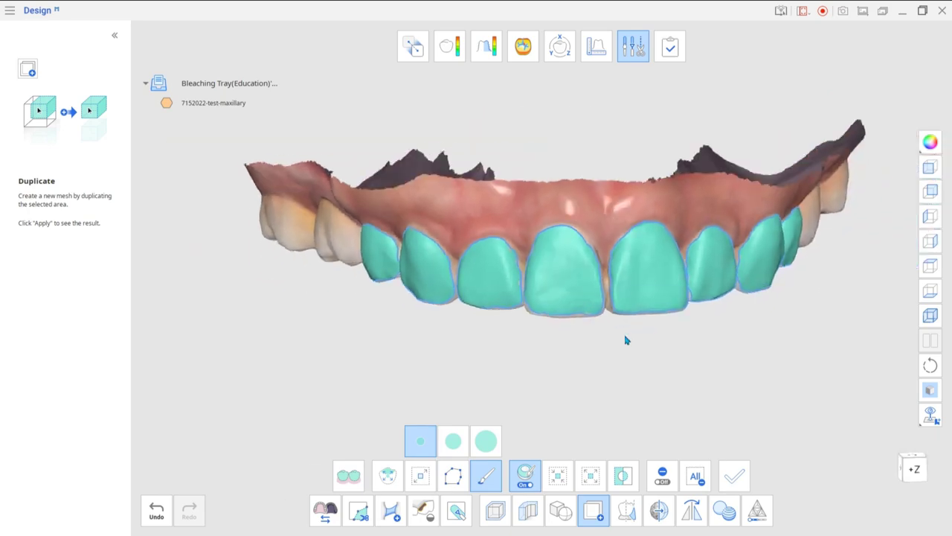
{"action": "mouse_move", "coordinate": [627, 340]}
{"action": "right_mouse_down"}
{"action": "mouse_move", "coordinate": [544, 360]}
{"action": "mouse_move", "coordinate": [546, 348]}
{"action": "right_mouse_up"}
Duplicate the selected tooth surfaces as a new mesh named Duplicate, and hide the 7152022-test-maxillary scan
{"action": "left_click", "coordinate": [744, 489]}
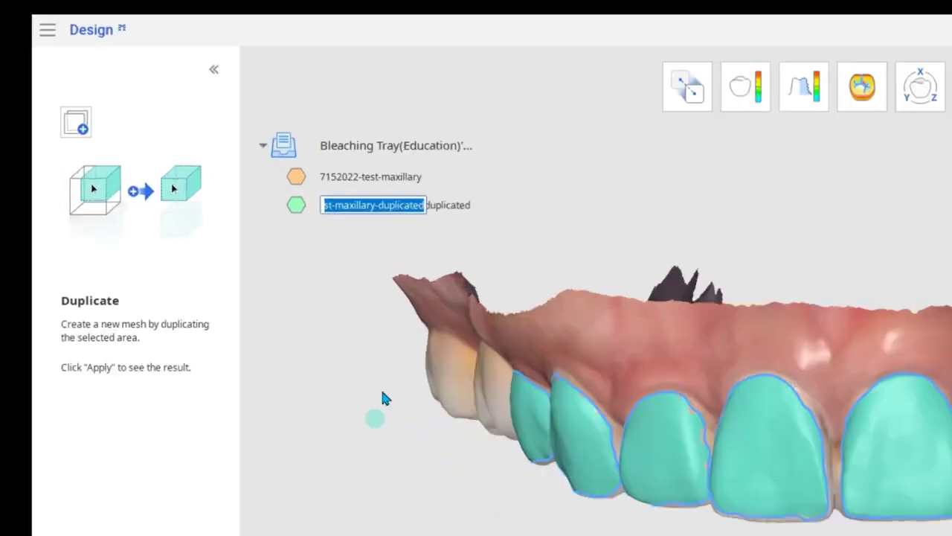
{"action": "type", "text": "Duplicate"}
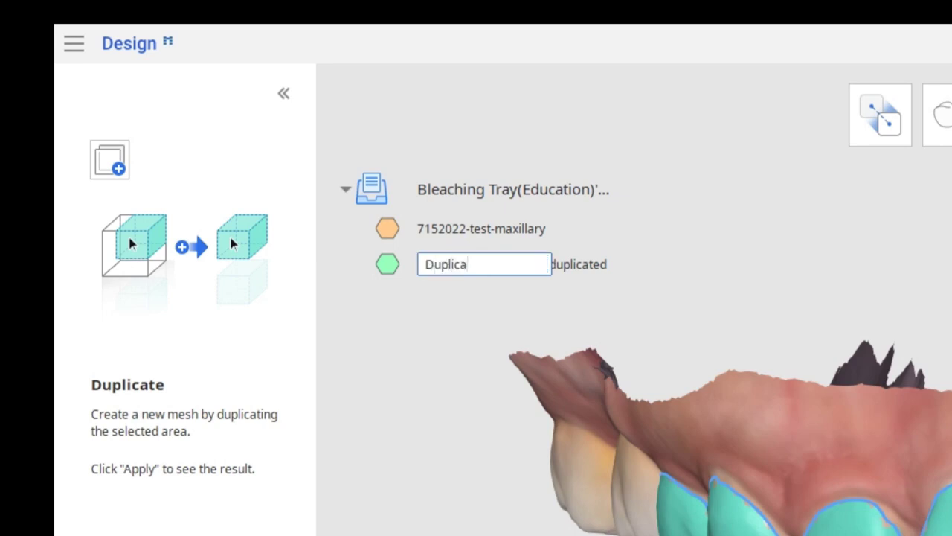
{"action": "key", "text": "Return"}
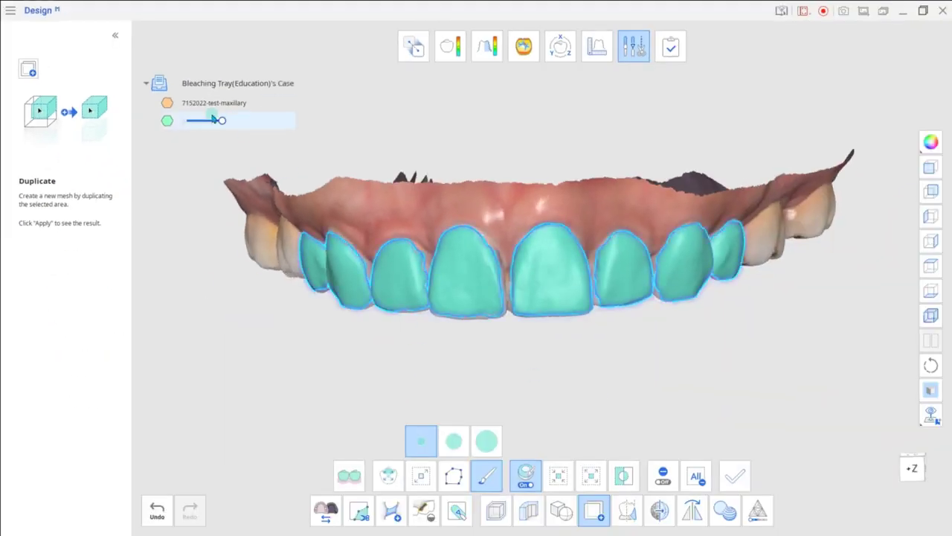
{"action": "left_click", "coordinate": [167, 102]}
{"action": "right_click_drag", "start_coordinate": [446, 207], "coordinate": [538, 186]}
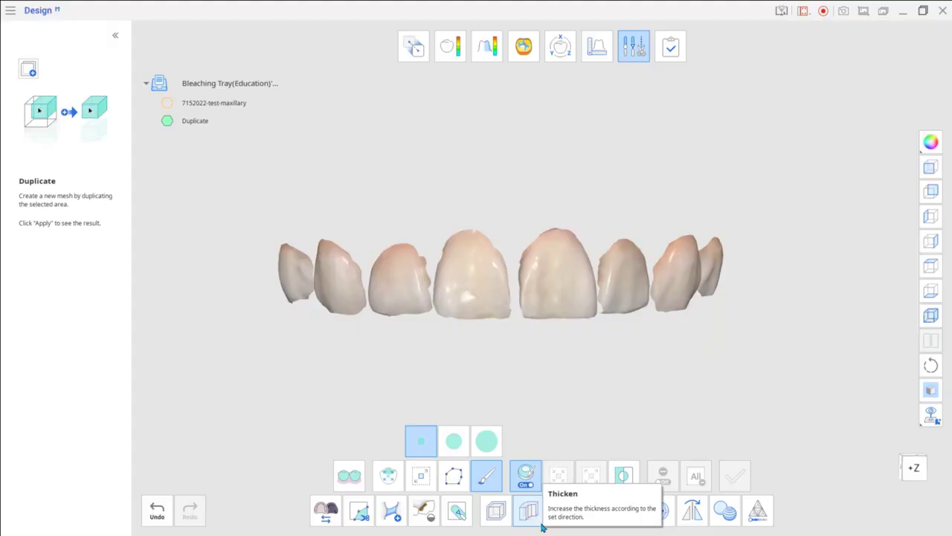
Thicken the Duplicate mesh by 0.8 mm with the thickness direction set to both sides
{"action": "left_click", "coordinate": [539, 521]}
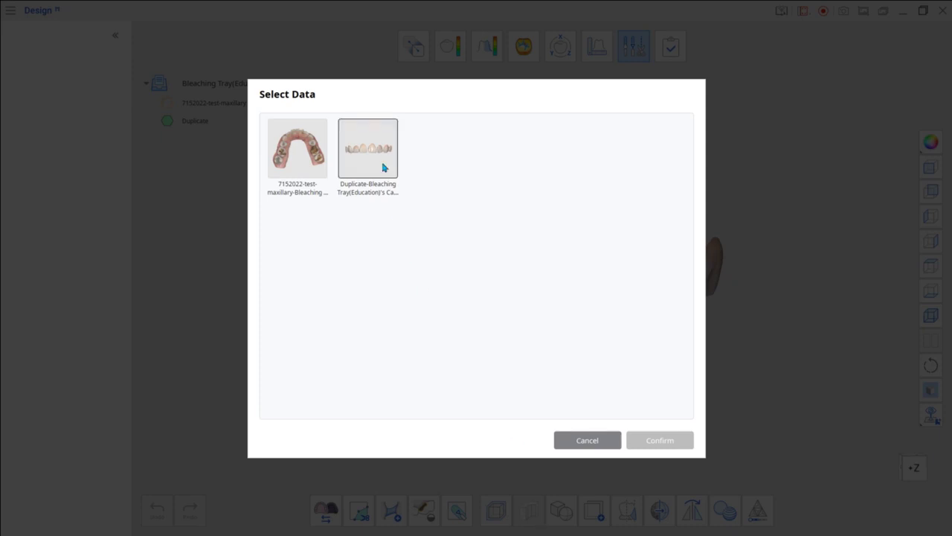
{"action": "left_click", "coordinate": [384, 167]}
{"action": "left_click", "coordinate": [688, 446]}
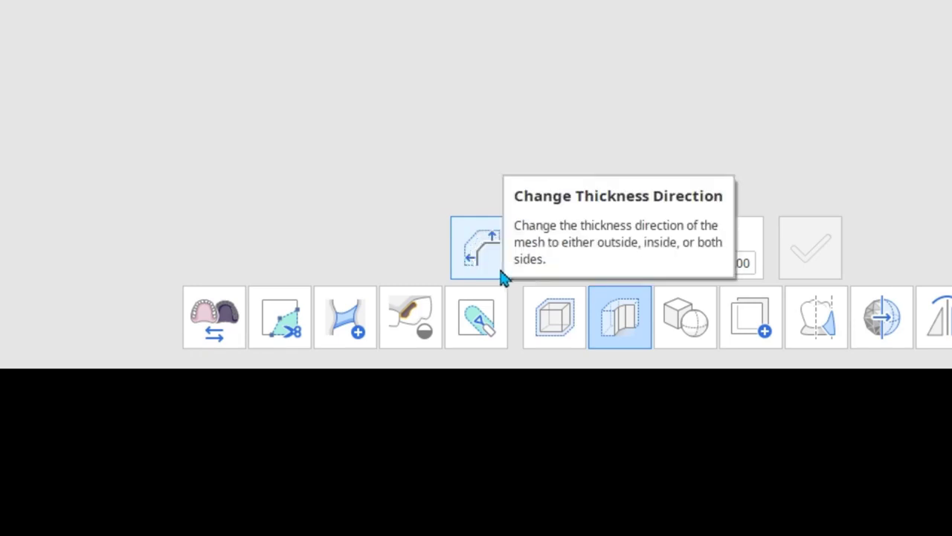
{"action": "left_click", "coordinate": [501, 270]}
{"action": "left_click", "coordinate": [502, 272]}
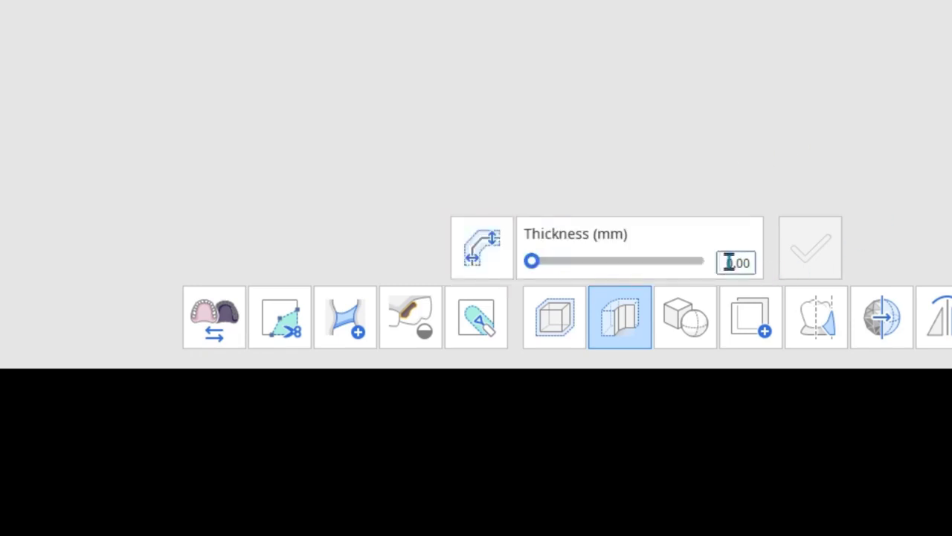
{"action": "left_click", "coordinate": [727, 262]}
{"action": "type", "text": "0.8"}
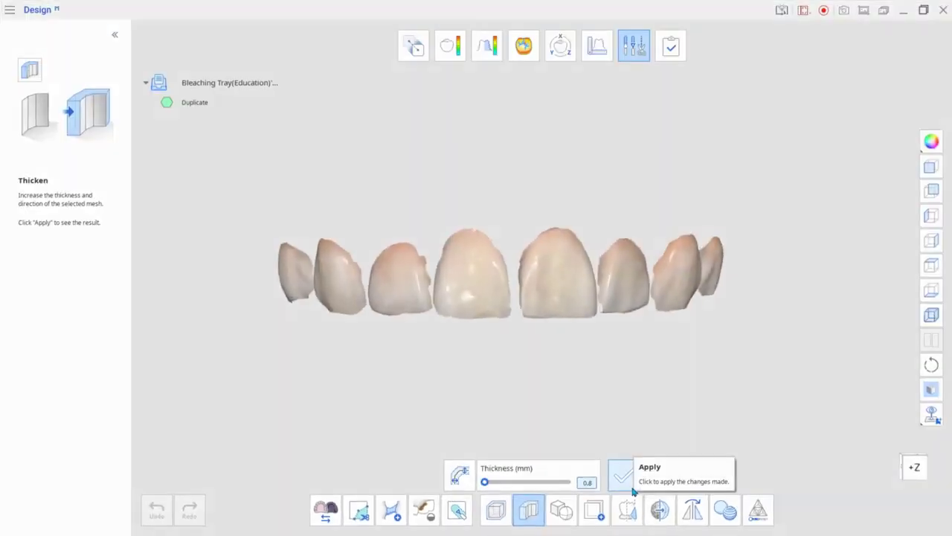
{"action": "left_click", "coordinate": [632, 489]}
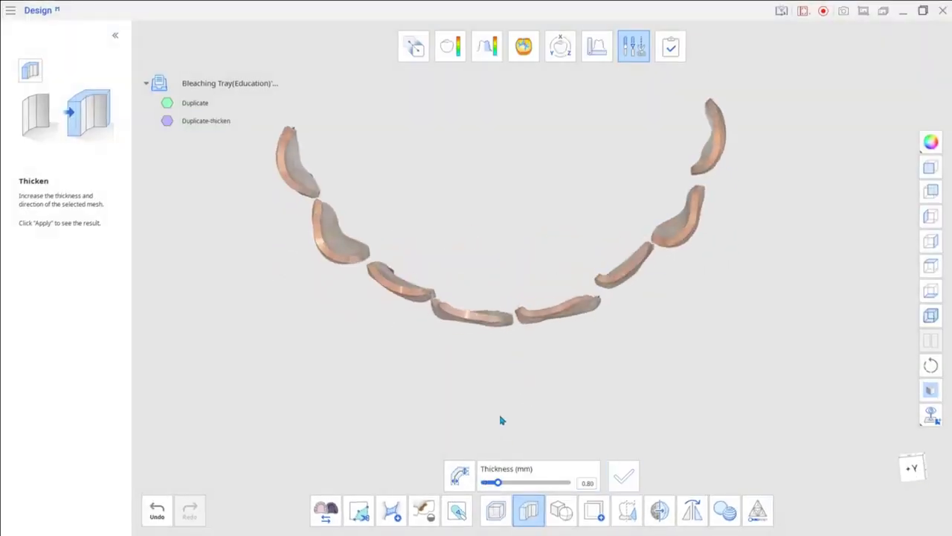
{"action": "right_click_drag", "start_coordinate": [502, 420], "coordinate": [525, 445]}
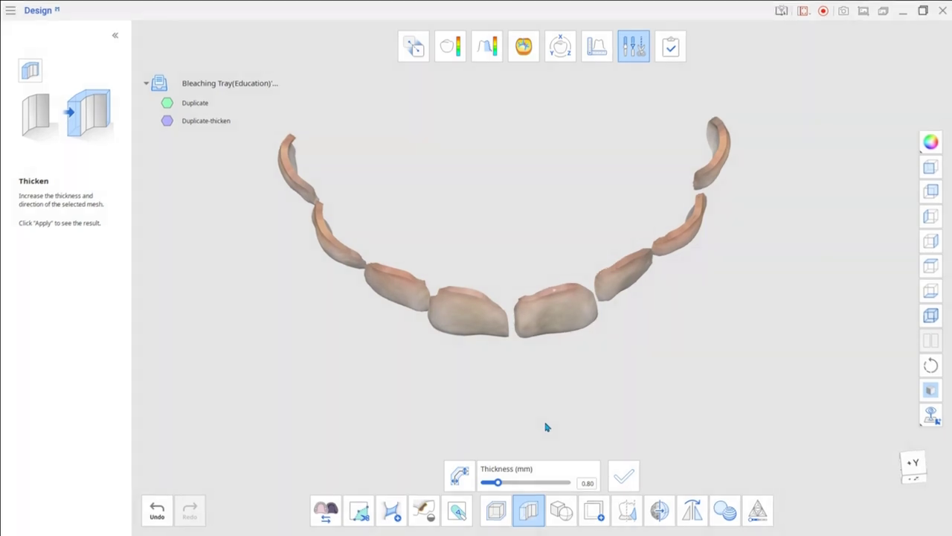
Run a Boolean union on the 7152022-test-maxillary scan and the Duplicate-thicken mesh
{"action": "left_click", "coordinate": [571, 521]}
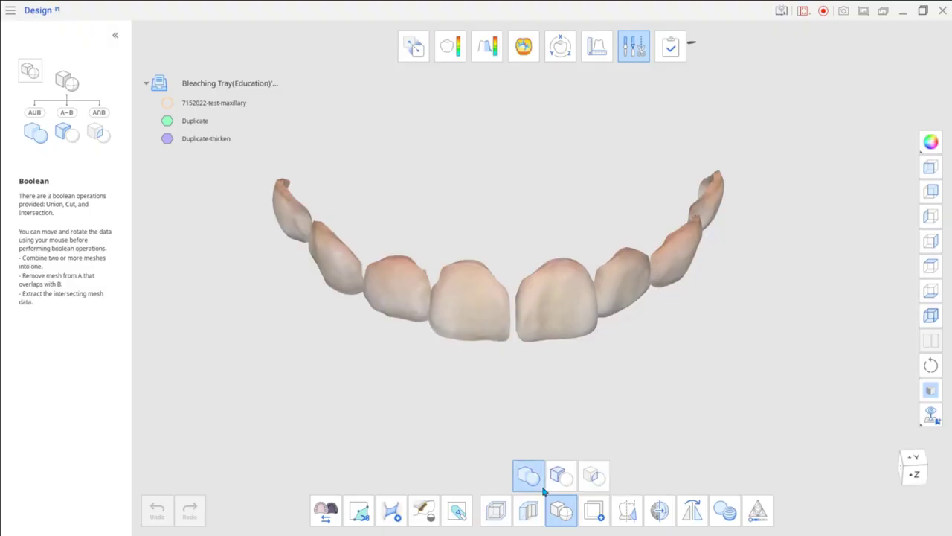
{"action": "left_click", "coordinate": [543, 488]}
{"action": "left_click", "coordinate": [307, 180]}
{"action": "left_click", "coordinate": [441, 171]}
{"action": "left_click", "coordinate": [683, 456]}
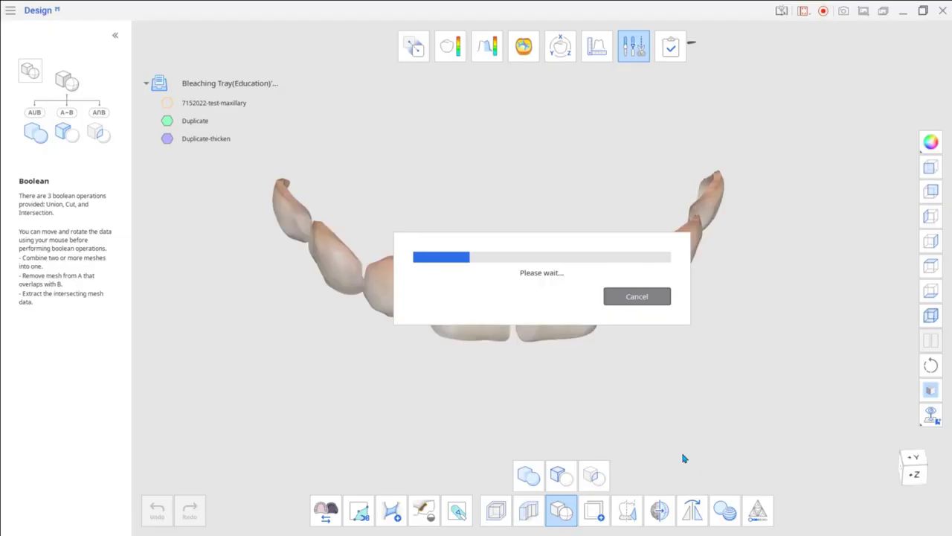
Hide the Duplicate and Duplicate-thicken meshes and examine the United Mesh from the front and sides
{"action": "left_click", "coordinate": [229, 194]}
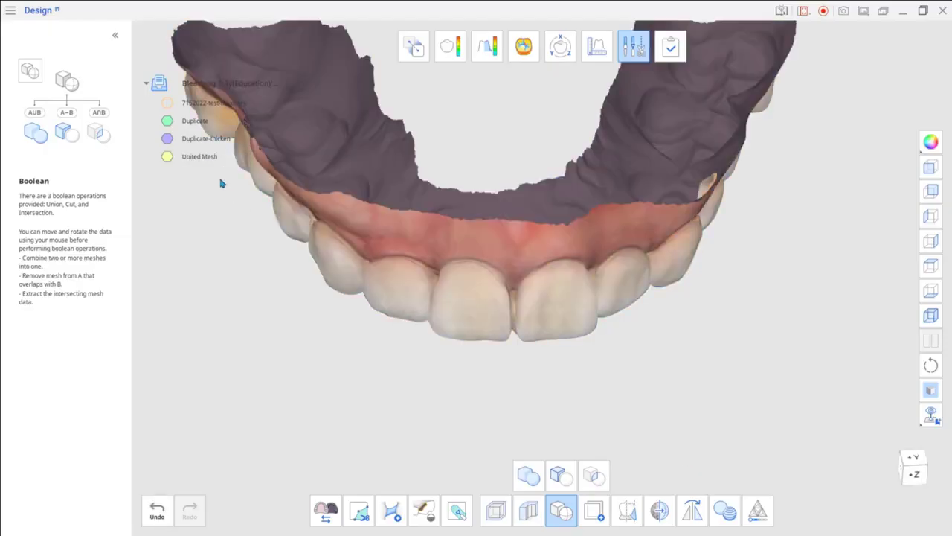
{"action": "left_click", "coordinate": [168, 120]}
{"action": "left_click", "coordinate": [167, 139]}
{"action": "right_click_drag", "start_coordinate": [673, 328], "coordinate": [479, 189]}
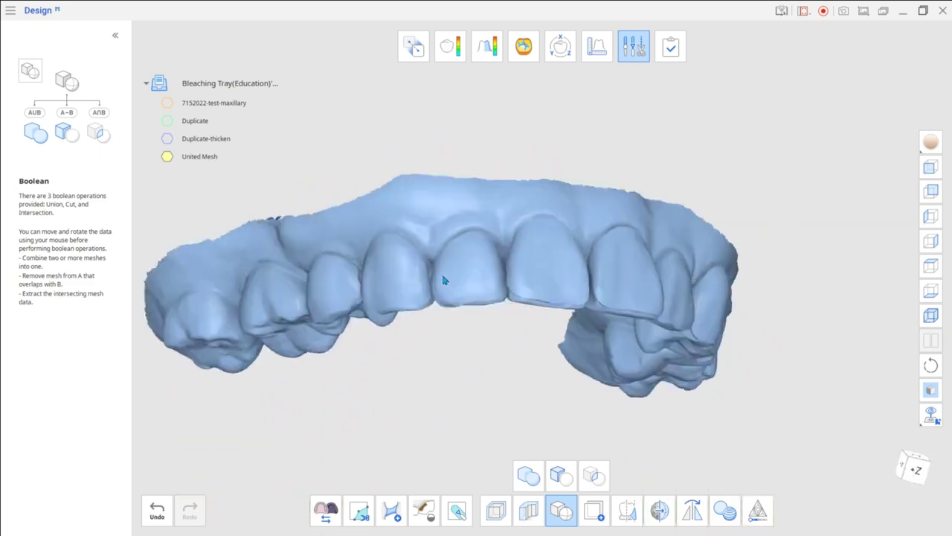
{"action": "left_click_drag", "start_coordinate": [443, 280], "coordinate": [689, 121]}
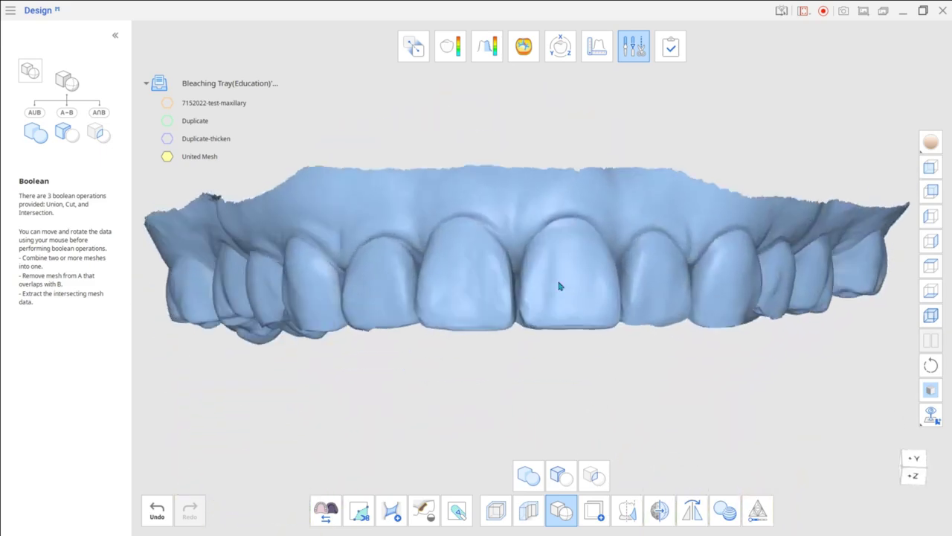
{"action": "left_click_drag", "start_coordinate": [556, 283], "coordinate": [606, 319]}
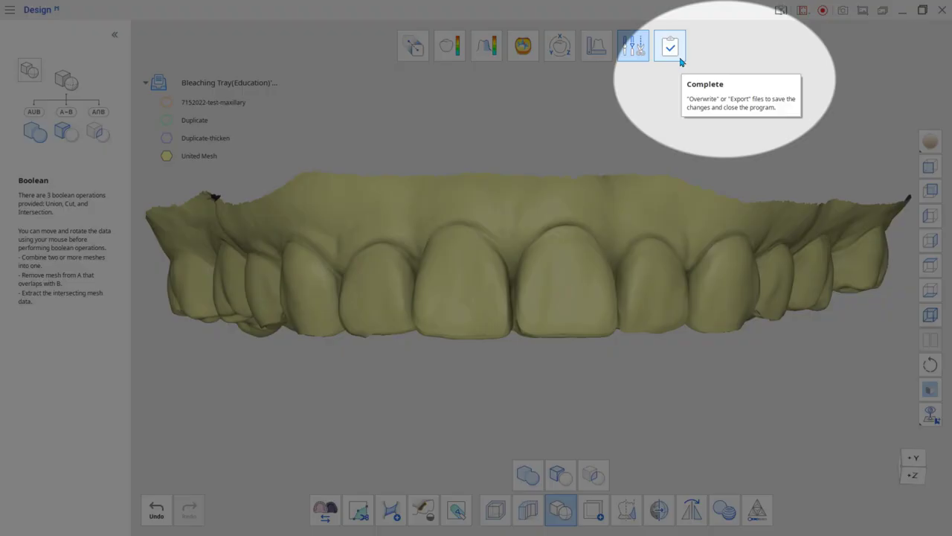
Complete the design and exit after saving the project as a Bleaching Tray(Education)'s Case file
{"action": "left_click", "coordinate": [680, 61]}
{"action": "left_click", "coordinate": [564, 255]}
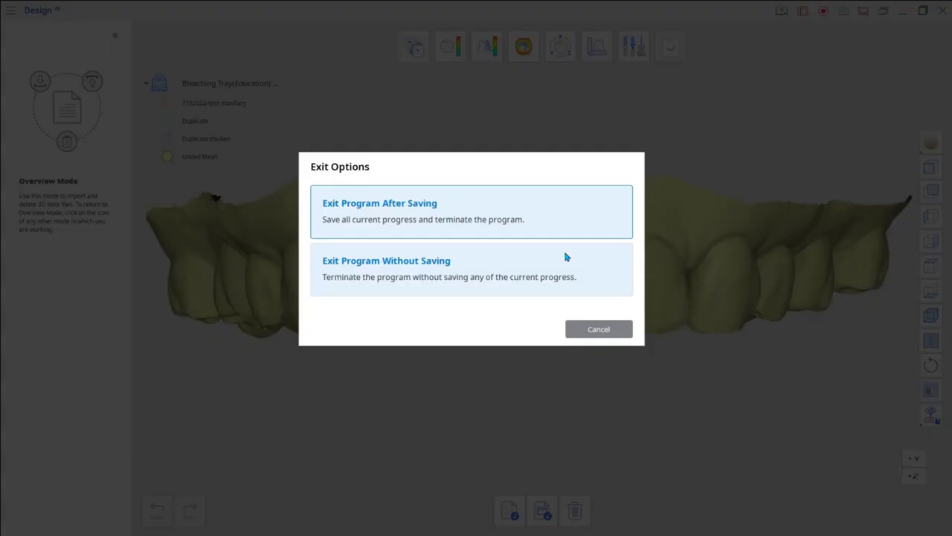
{"action": "left_click", "coordinate": [529, 220]}
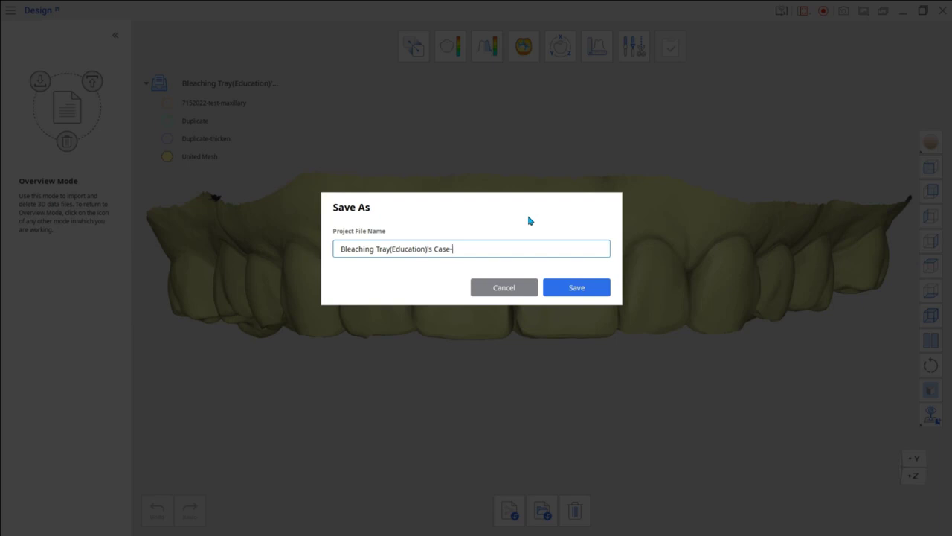
{"action": "left_click", "coordinate": [587, 290]}
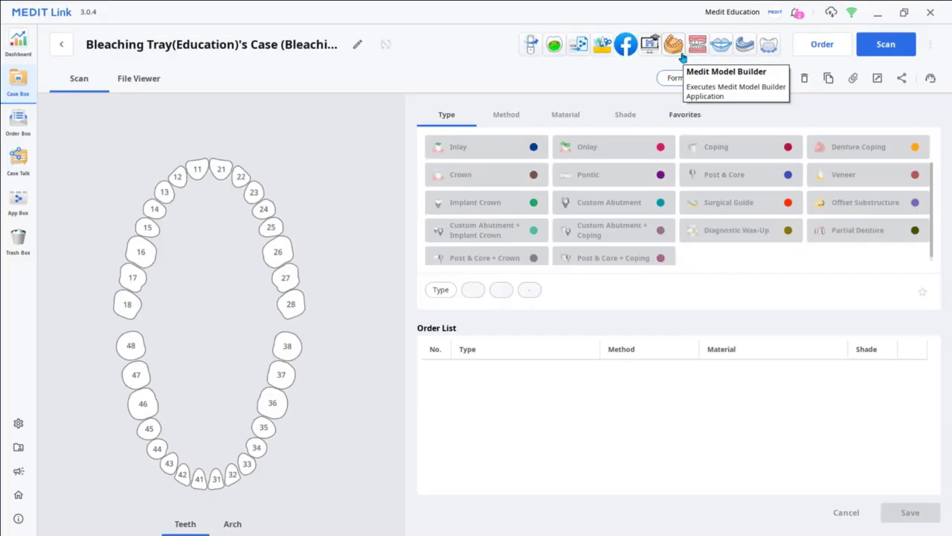
Launch Medit Model Builder for the case, continue working past the welcome message, and assign the united maxillary mesh as the model data
{"action": "left_click", "coordinate": [673, 46]}
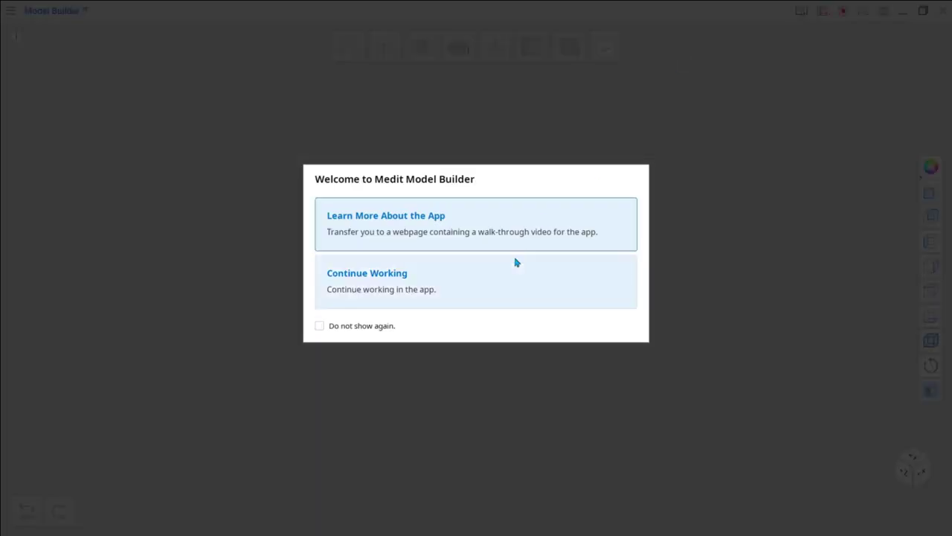
{"action": "left_click", "coordinate": [504, 289]}
{"action": "left_click_drag", "start_coordinate": [523, 166], "coordinate": [620, 160]}
{"action": "left_click", "coordinate": [644, 436]}
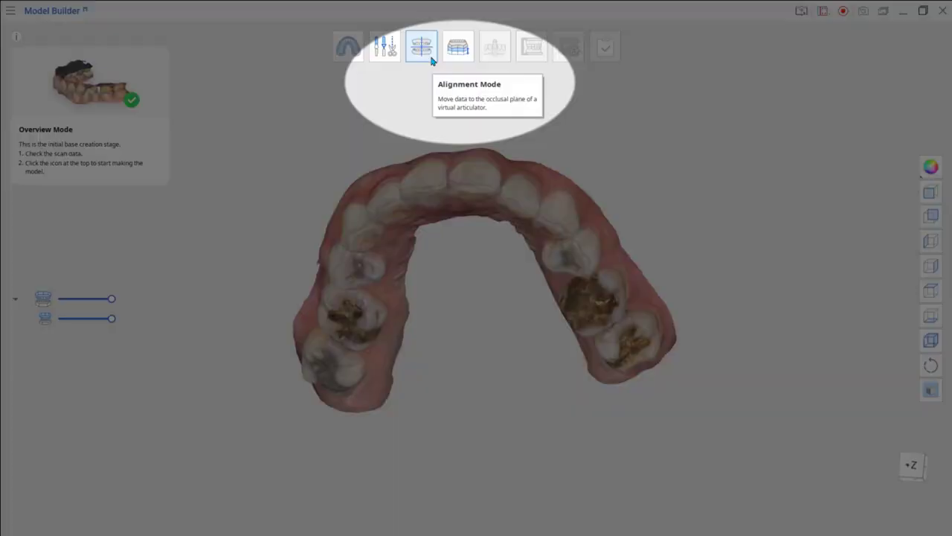
Align the maxillary scan with the occlusal plane by picking three points: one between the central incisors and one on each posterior side
{"action": "left_click", "coordinate": [421, 48]}
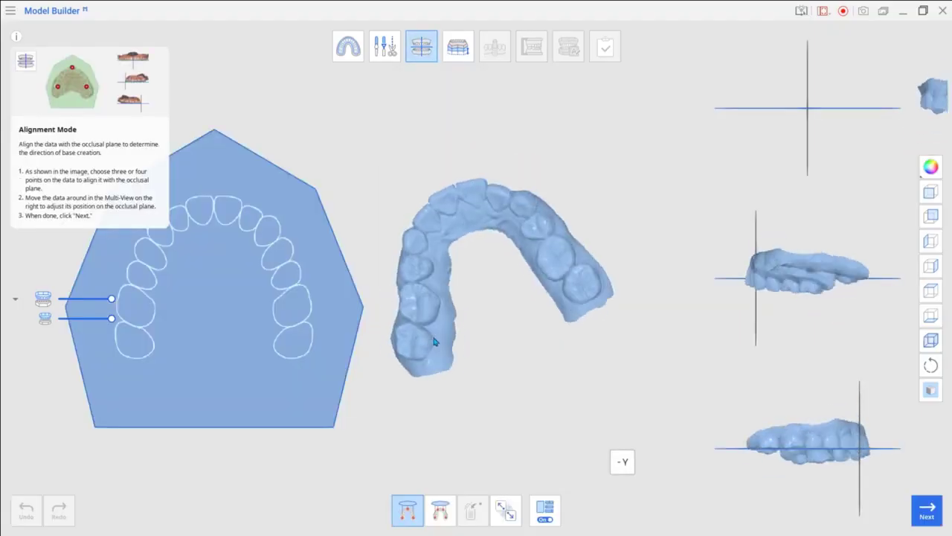
{"action": "right_click_drag", "start_coordinate": [435, 342], "coordinate": [418, 309]}
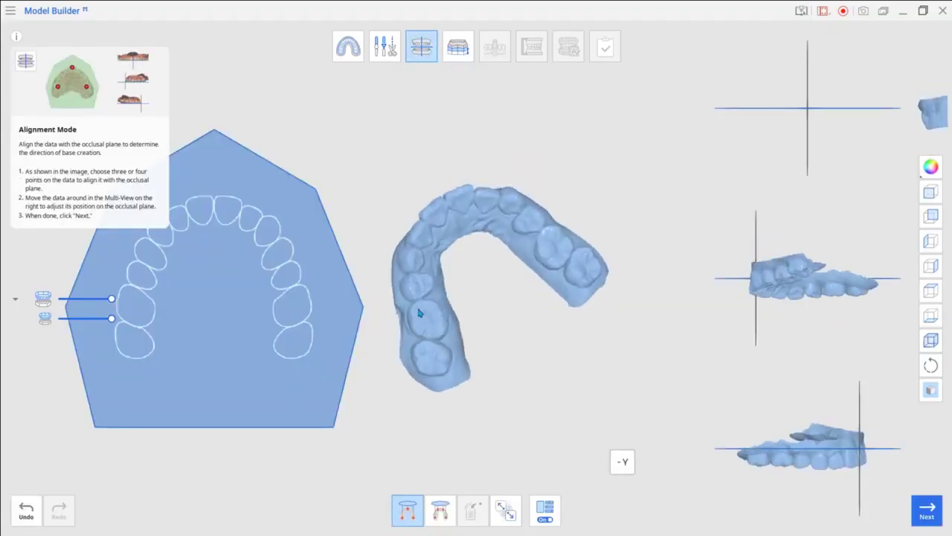
{"action": "left_click", "coordinate": [419, 309]}
{"action": "left_click", "coordinate": [553, 238]}
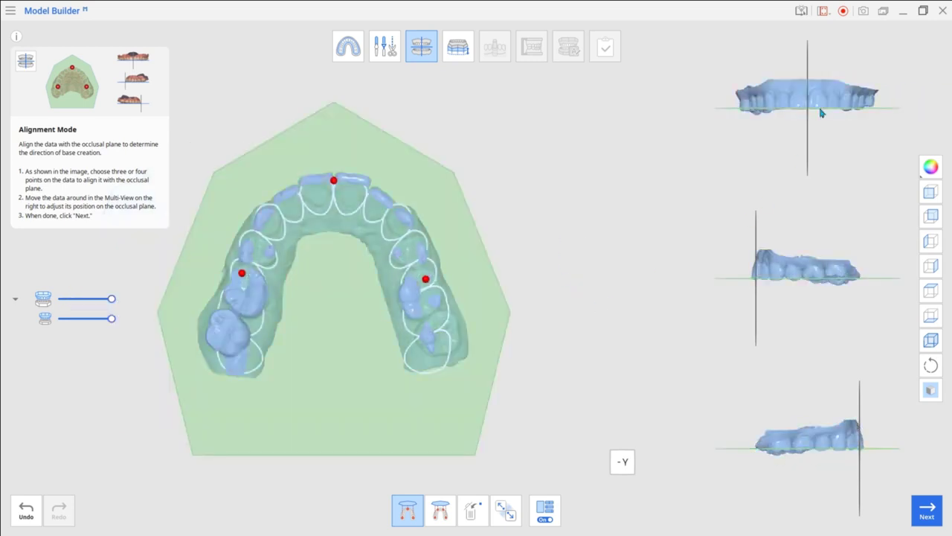
Fine-tune the scan's position against the occlusal plane in the front and side views, and proceed to base creation
{"action": "left_click_drag", "start_coordinate": [794, 264], "coordinate": [795, 265]}
{"action": "left_click_drag", "start_coordinate": [829, 109], "coordinate": [830, 114]}
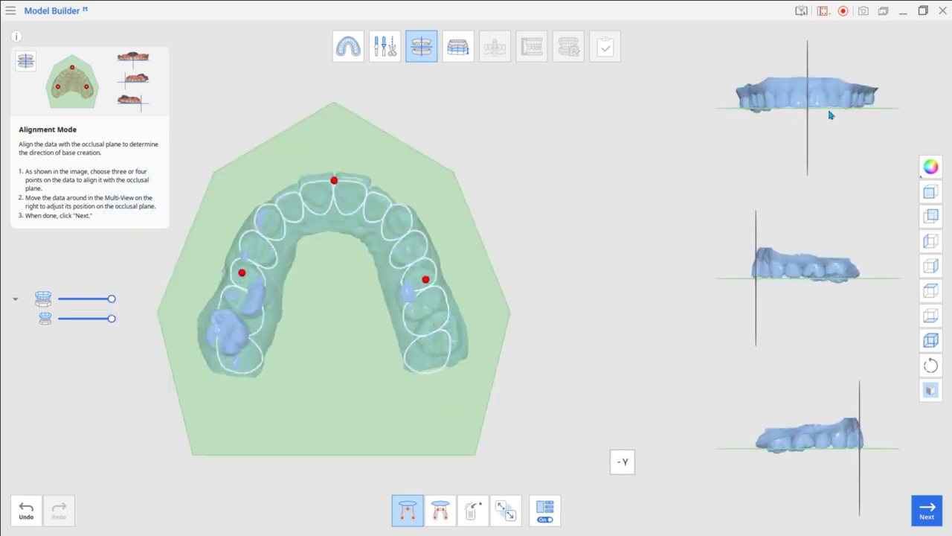
{"action": "left_click_drag", "start_coordinate": [774, 442], "coordinate": [777, 440]}
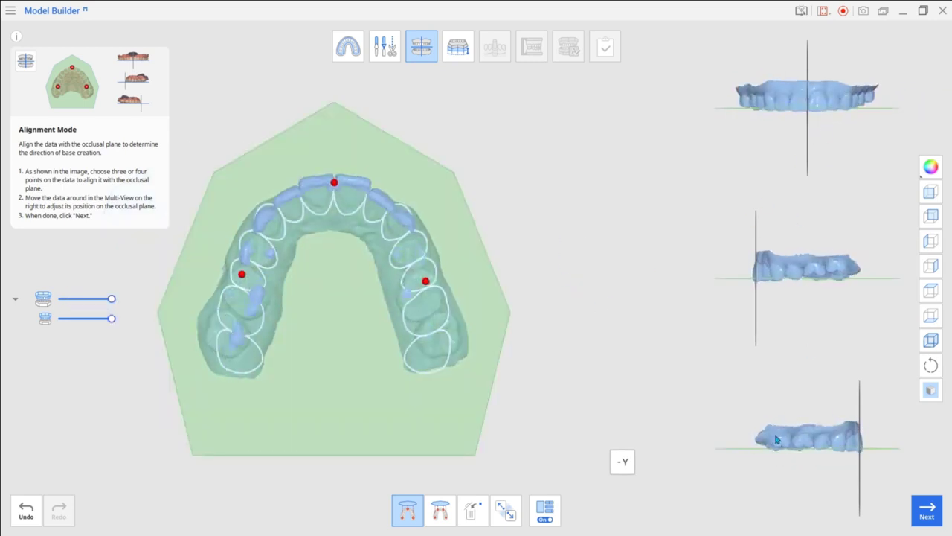
{"action": "left_click", "coordinate": [939, 523]}
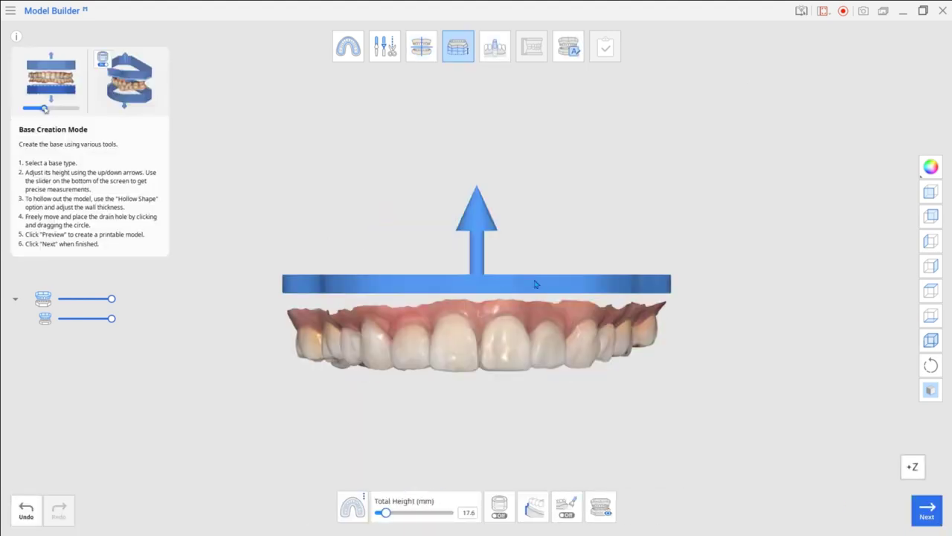
Raise the base to a total height of 22.1 mm and hollow it with a 2.0 mm wall thickness
{"action": "right_click_drag", "start_coordinate": [535, 284], "coordinate": [531, 299]}
{"action": "left_click_drag", "start_coordinate": [482, 268], "coordinate": [484, 242]}
{"action": "right_click_drag", "start_coordinate": [510, 260], "coordinate": [508, 314]}
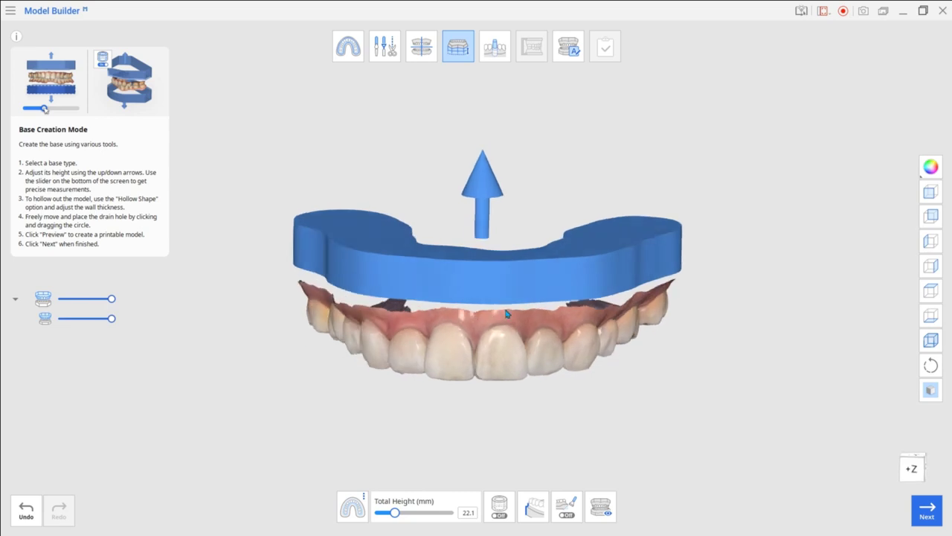
{"action": "left_click", "coordinate": [499, 507]}
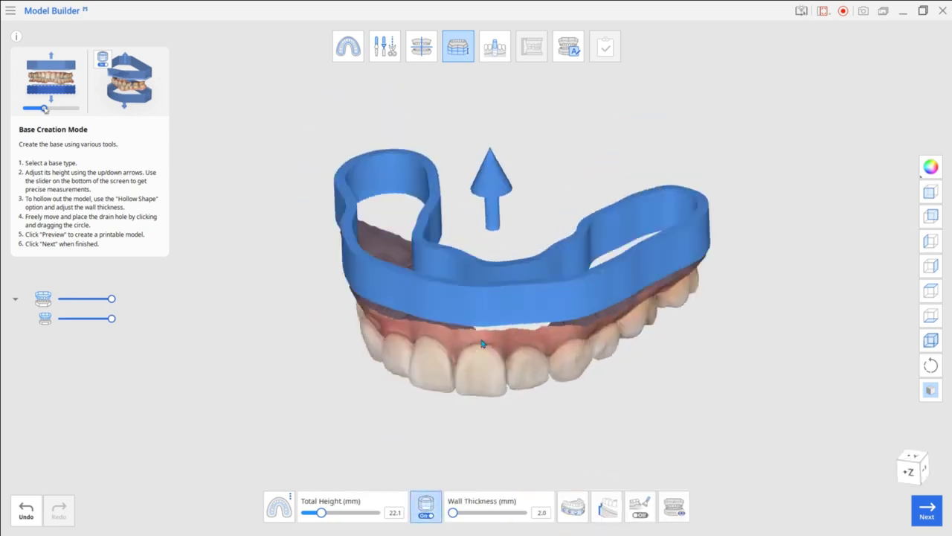
{"action": "right_click_drag", "start_coordinate": [482, 344], "coordinate": [674, 343]}
Create 10 drain holes of 4.0 mm diameter in the hollow base, with a distance from the base of 4.7 mm
{"action": "left_click", "coordinate": [586, 520]}
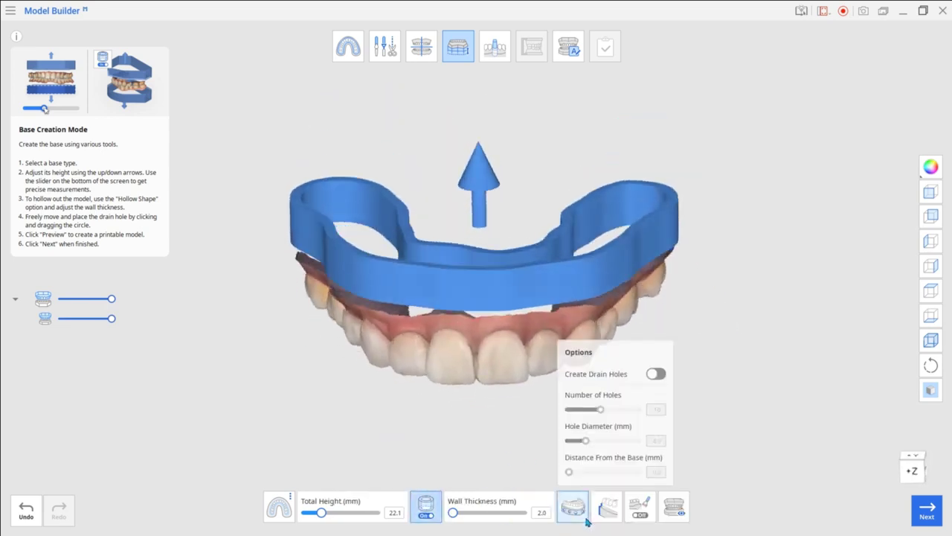
{"action": "left_click", "coordinate": [657, 373]}
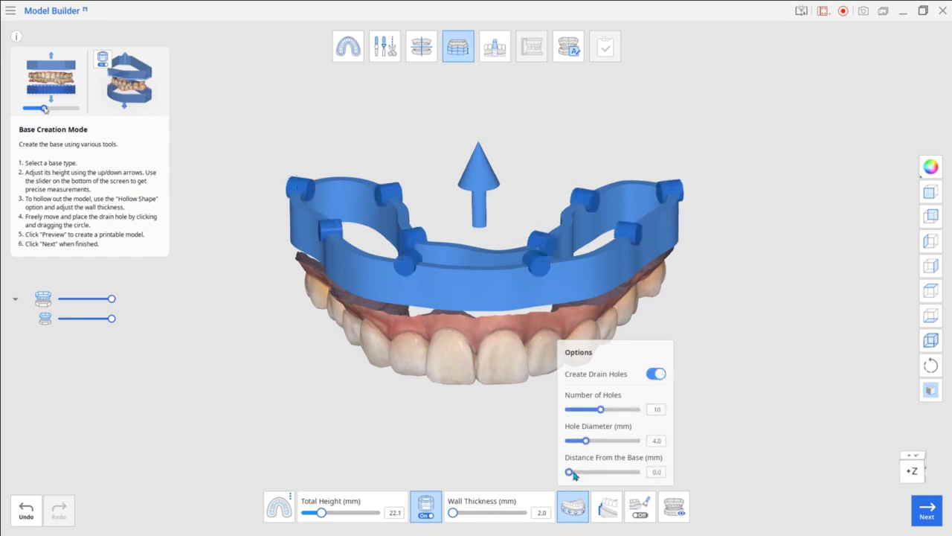
{"action": "left_click_drag", "start_coordinate": [571, 471], "coordinate": [587, 474]}
{"action": "right_click_drag", "start_coordinate": [541, 450], "coordinate": [515, 351]}
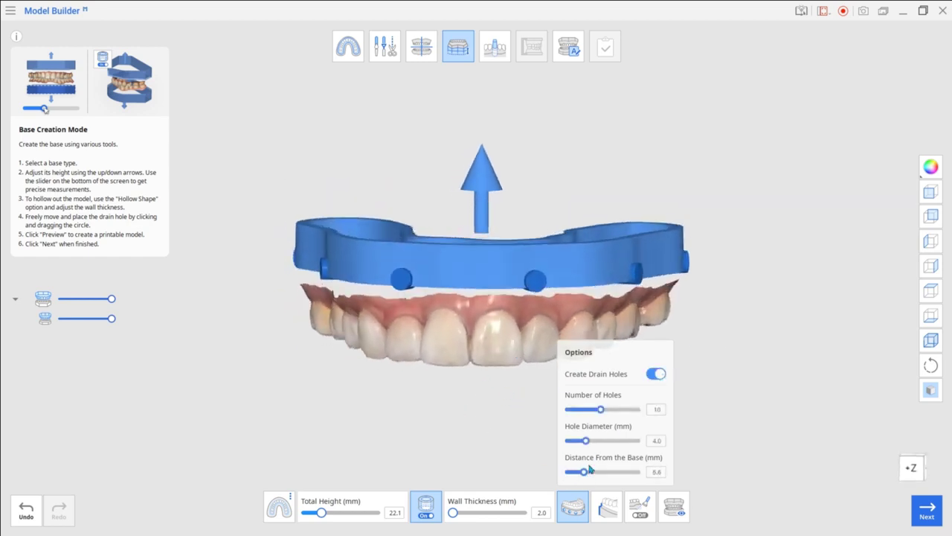
{"action": "left_click_drag", "start_coordinate": [584, 472], "coordinate": [579, 473]}
{"action": "right_click_drag", "start_coordinate": [756, 367], "coordinate": [764, 380]}
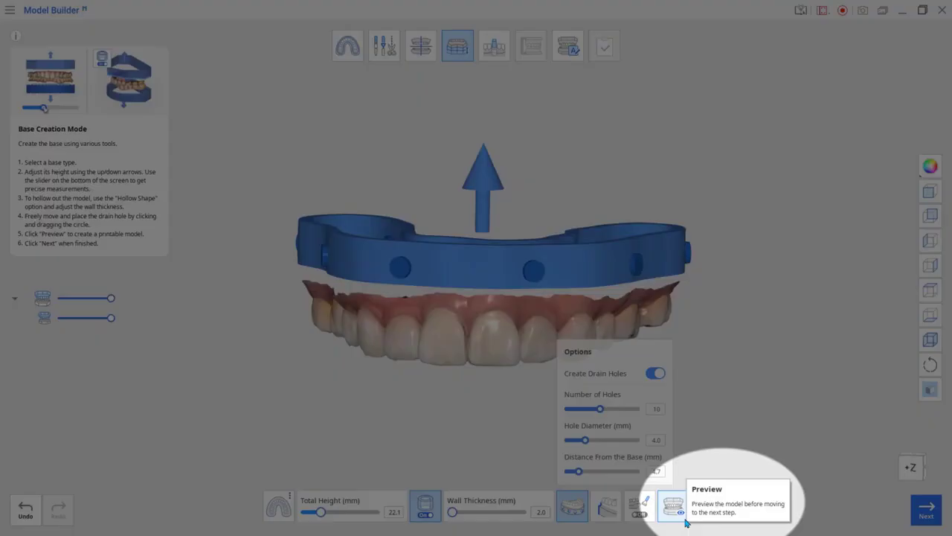
Generate the preview of the printable model, switch it to a single-color display without texture, and examine it from the occlusal side
{"action": "left_click", "coordinate": [672, 508]}
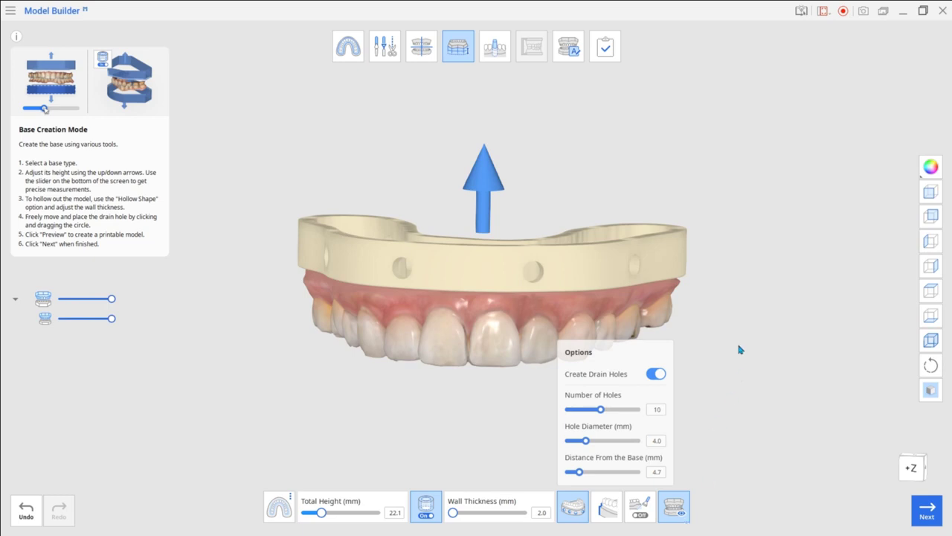
{"action": "left_click", "coordinate": [573, 507]}
{"action": "right_click_drag", "start_coordinate": [558, 395], "coordinate": [557, 326]}
{"action": "left_click", "coordinate": [933, 177]}
{"action": "left_click", "coordinate": [908, 218]}
{"action": "right_click_drag", "start_coordinate": [505, 391], "coordinate": [442, 272]}
{"action": "middle_click_drag", "start_coordinate": [442, 352], "coordinate": [480, 329]}
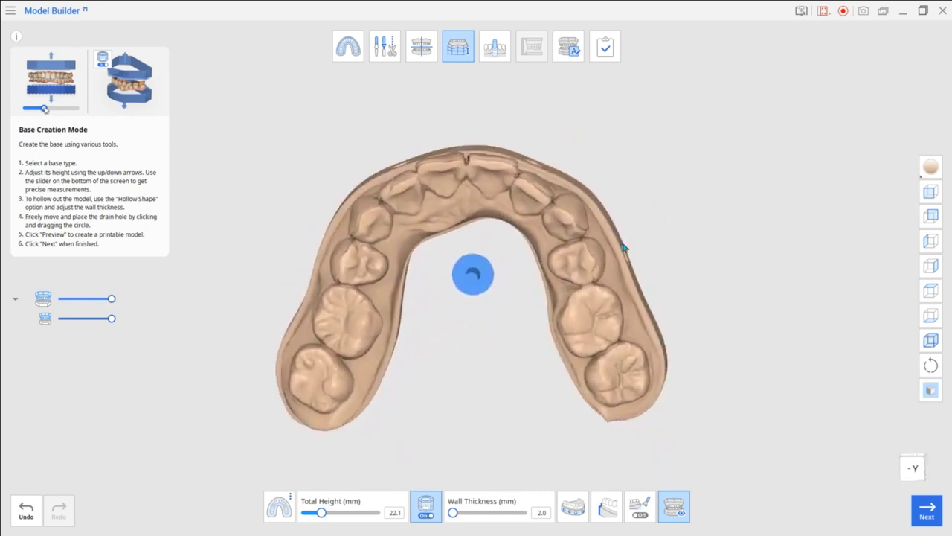
Complete the model and save the project as Bleaching Tray(Education)'s Case-1
{"action": "left_click", "coordinate": [618, 61]}
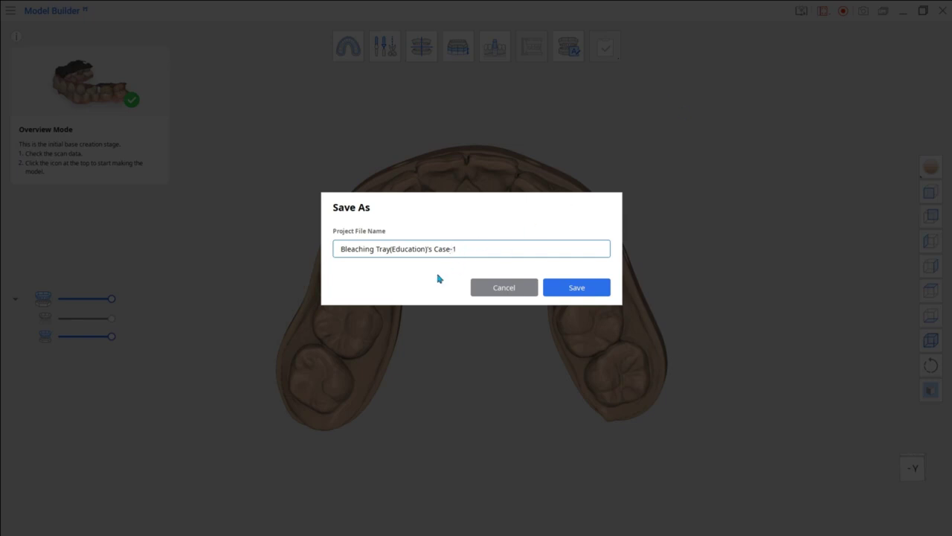
{"action": "left_click", "coordinate": [602, 285]}
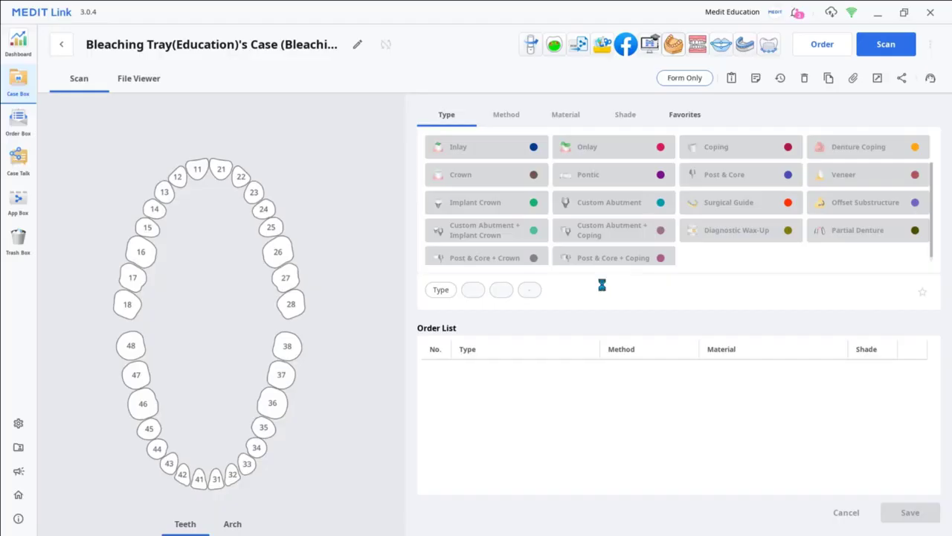
Open the case's files in the viewer and examine the Model Builder base model from the occlusal side
{"action": "left_click", "coordinate": [156, 83]}
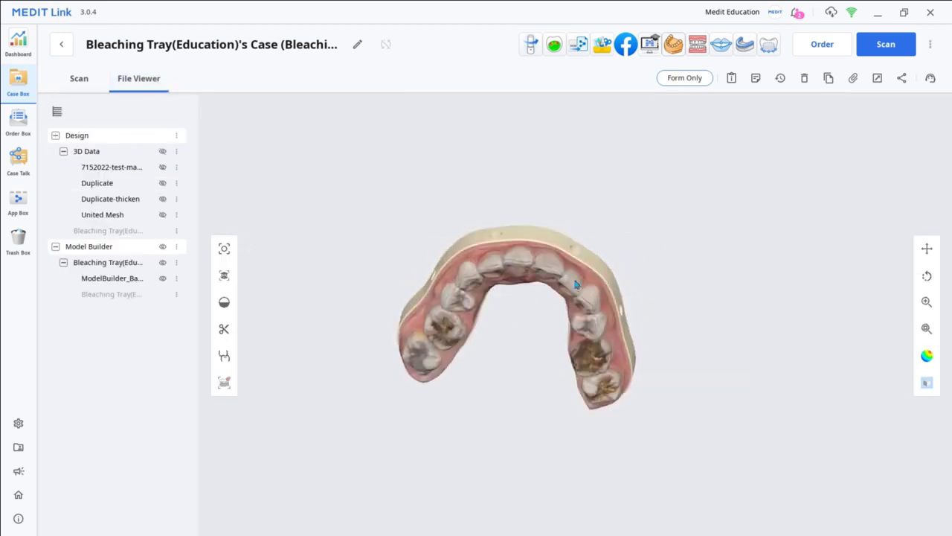
{"action": "left_click_drag", "start_coordinate": [575, 284], "coordinate": [523, 256]}
{"action": "left_click", "coordinate": [163, 279]}
{"action": "left_click", "coordinate": [163, 279]}
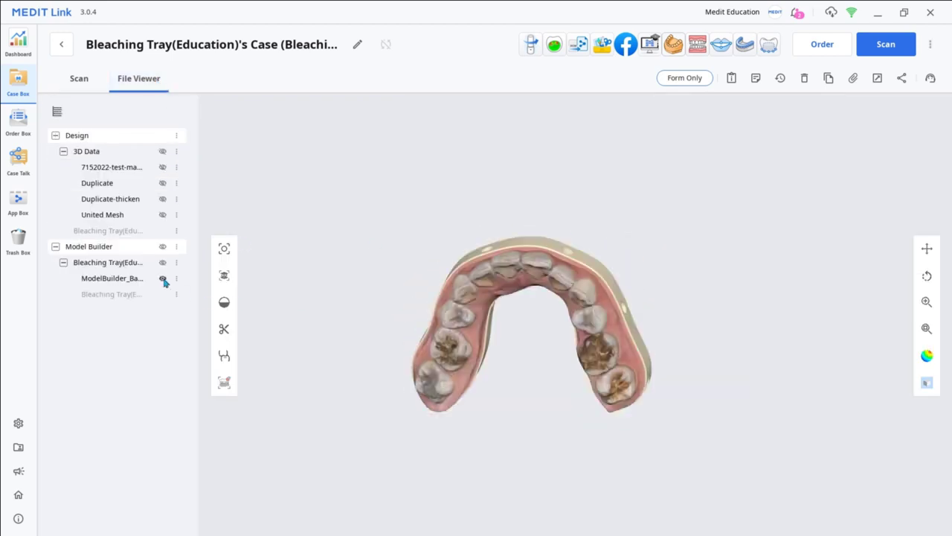
{"action": "scroll", "coordinate": [531, 307], "scroll_direction": "up", "scroll_amount": 5}
{"action": "right_click_drag", "start_coordinate": [531, 306], "coordinate": [548, 331]}
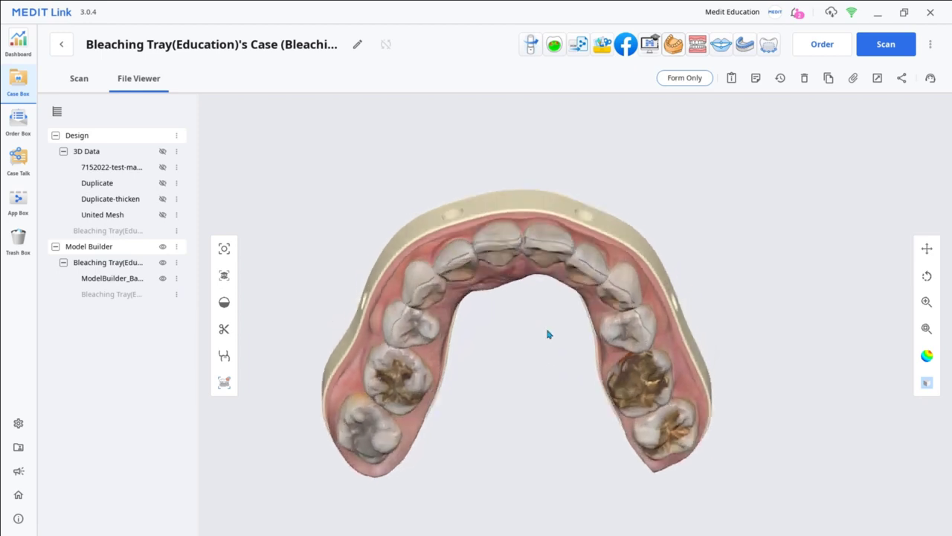
Export the Model Builder base mesh to C:/Users/medit/Desktop/ with STL as the only mesh format
{"action": "left_click", "coordinate": [177, 280]}
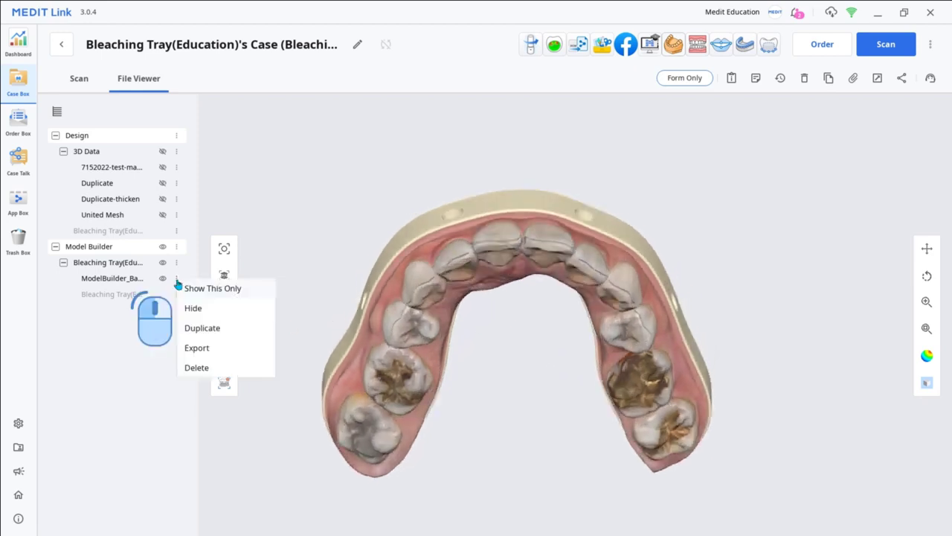
{"action": "left_click", "coordinate": [198, 348]}
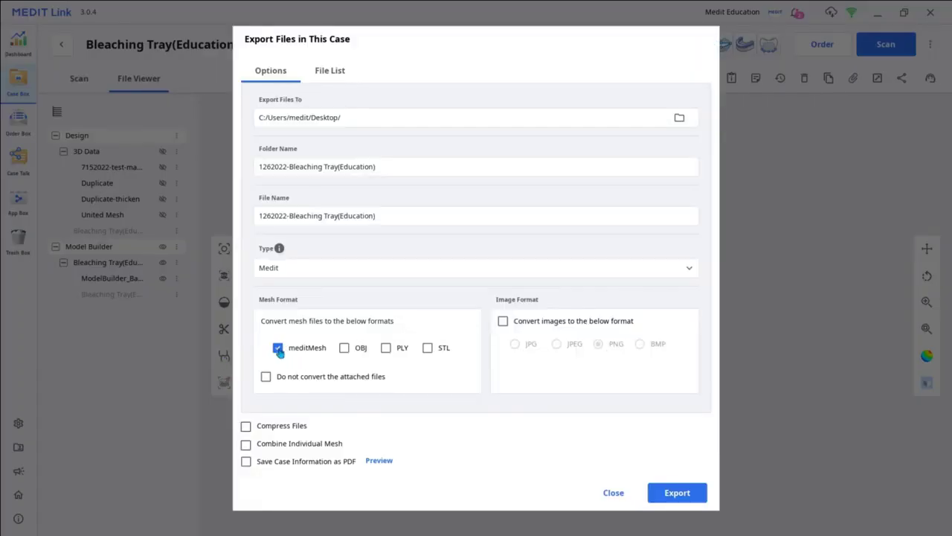
{"action": "left_click", "coordinate": [698, 498]}
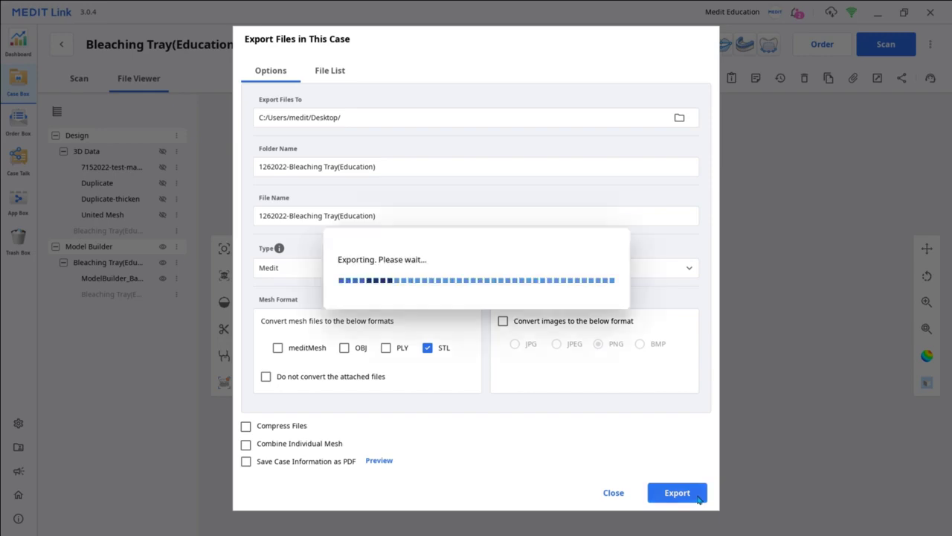
{"action": "left_click", "coordinate": [585, 294]}
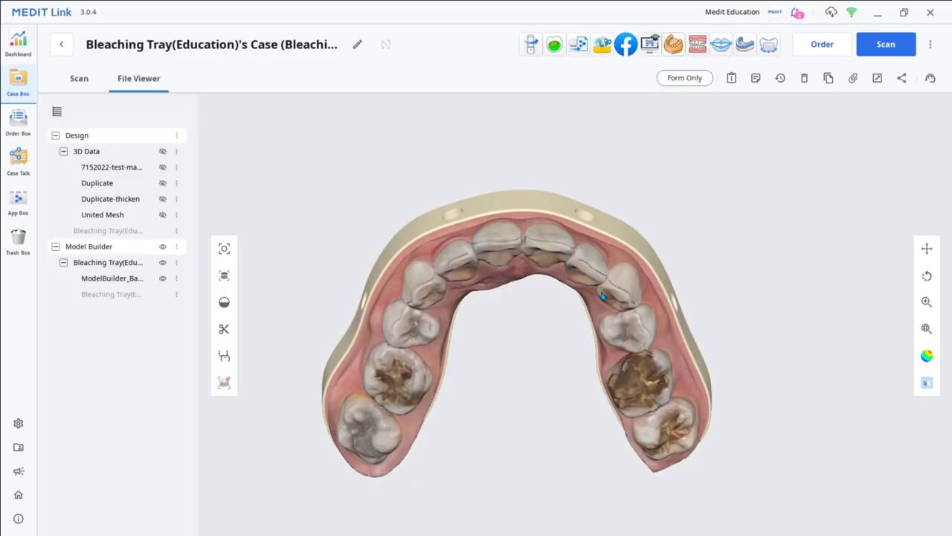
Open the exported ModelBuilder_BaseMaxilla file in 3D Builder and examine the model
{"action": "right_click", "coordinate": [272, 149]}
{"action": "left_click", "coordinate": [304, 184]}
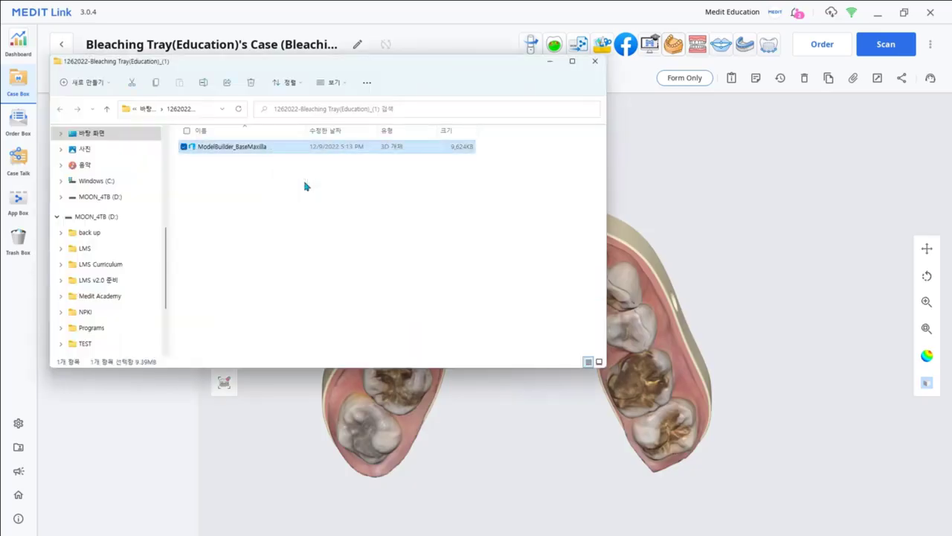
{"action": "left_click_drag", "start_coordinate": [305, 248], "coordinate": [380, 271]}
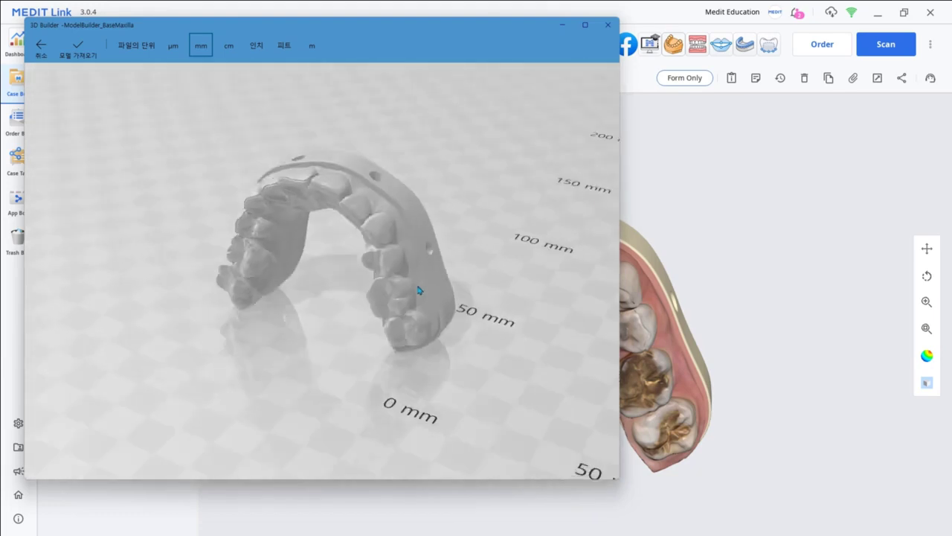